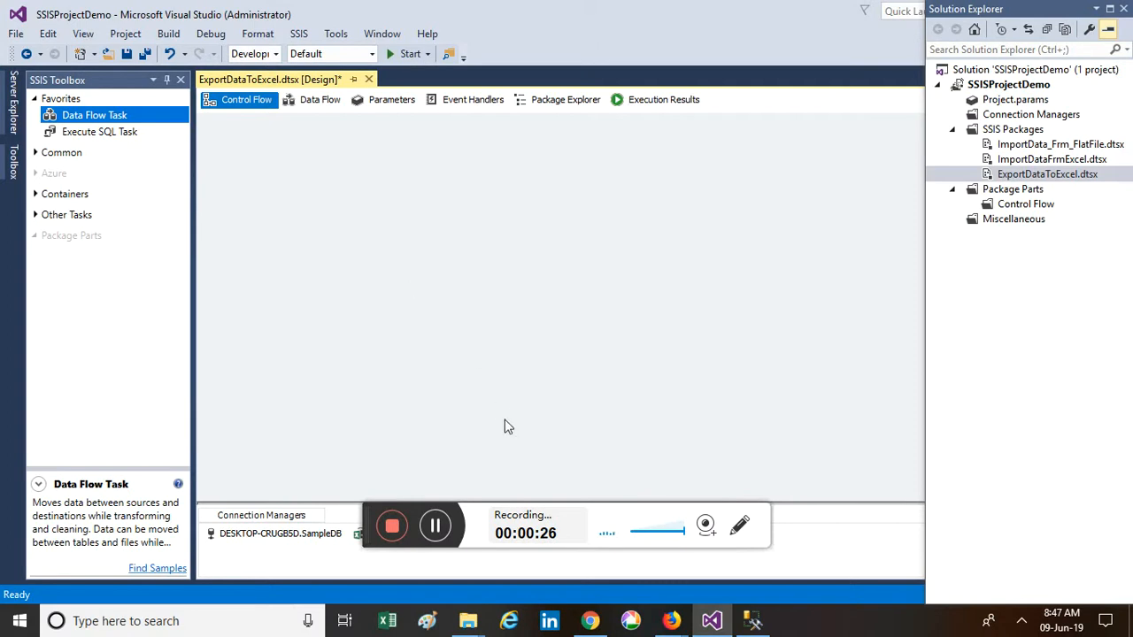
- Switch to SQL Server Management Studio, connect to DESKTOP-CRUGB5D with Windows Authentication, and select the Emp_Details table in SampleDB
left_click(752, 620)
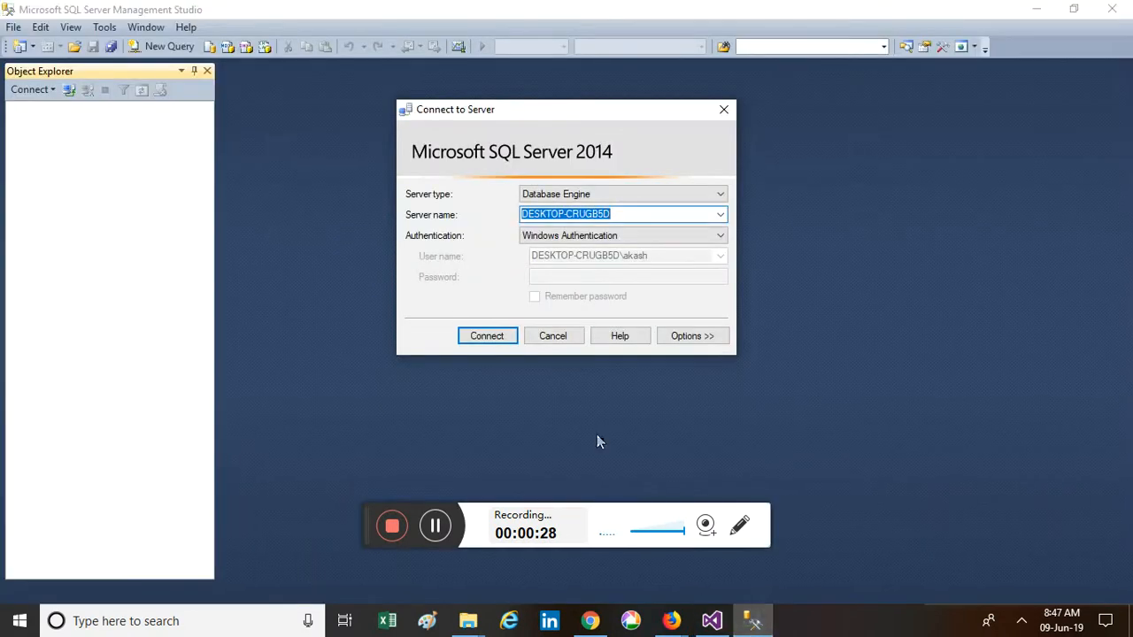
left_click(510, 341)
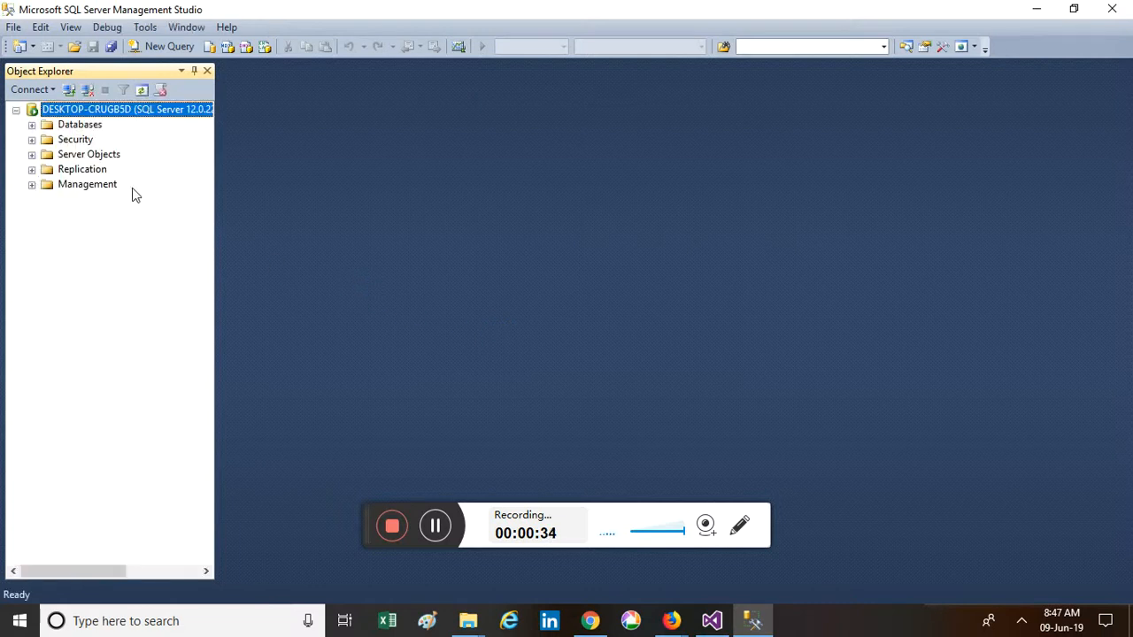
left_click(33, 126)
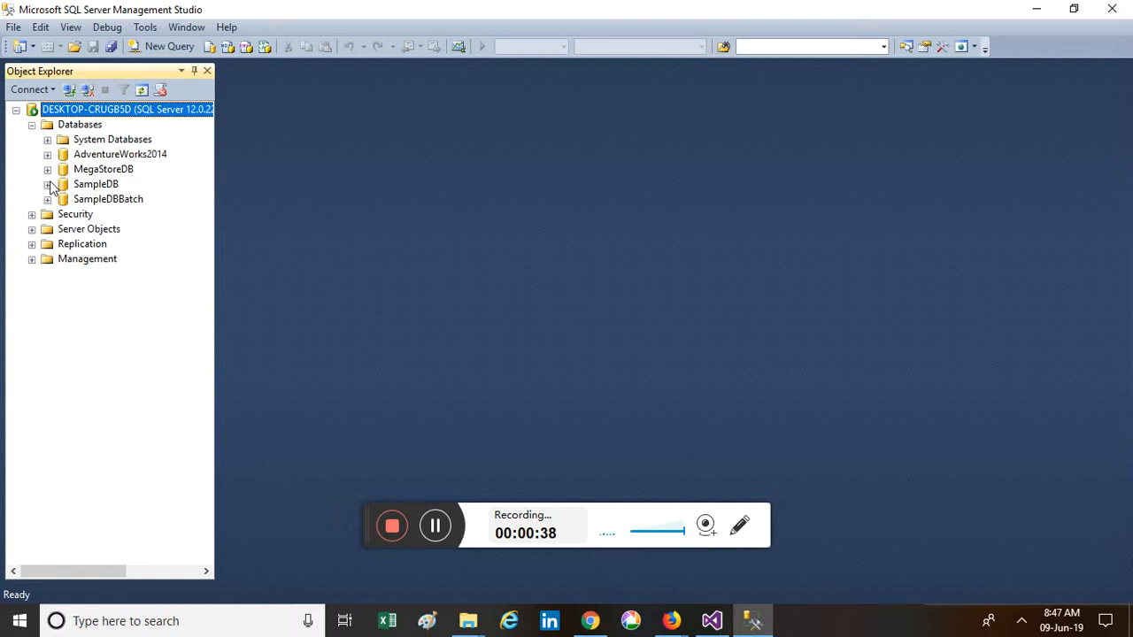
left_click(47, 184)
left_click(63, 214)
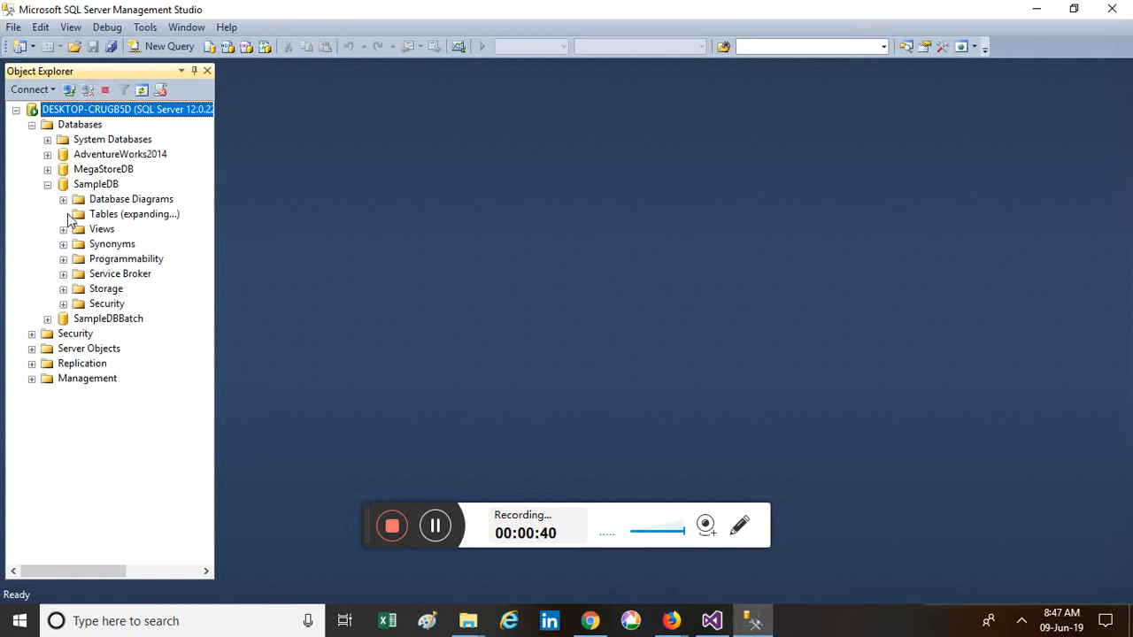
left_click(119, 259)
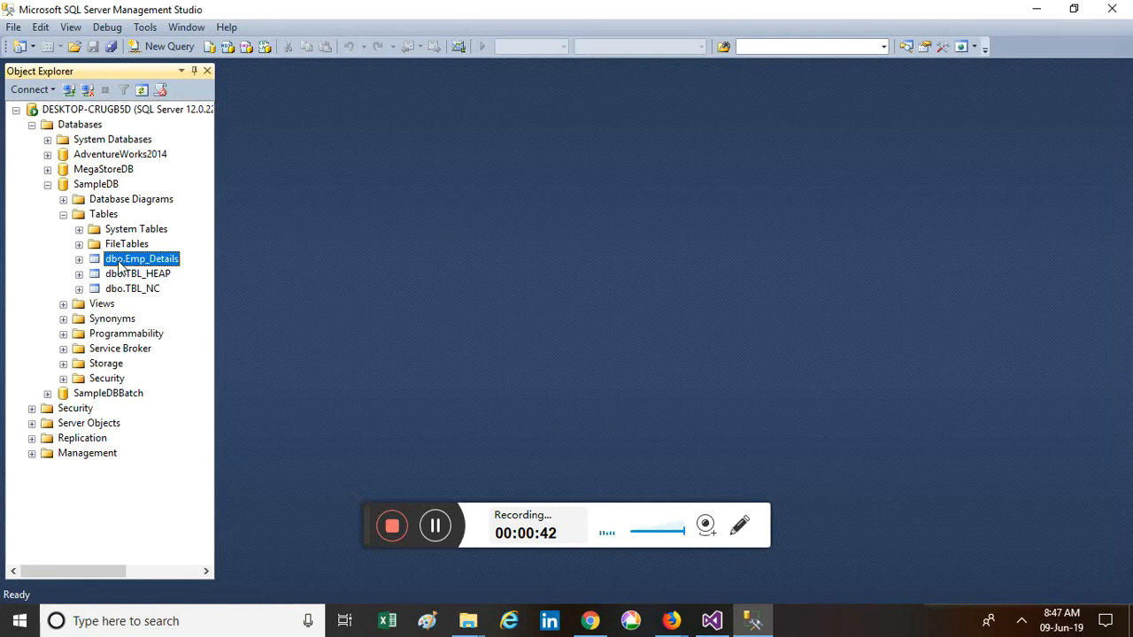
- Create a new query in SampleDB containing "select * from Emp_Details" and execute it
left_click(184, 47)
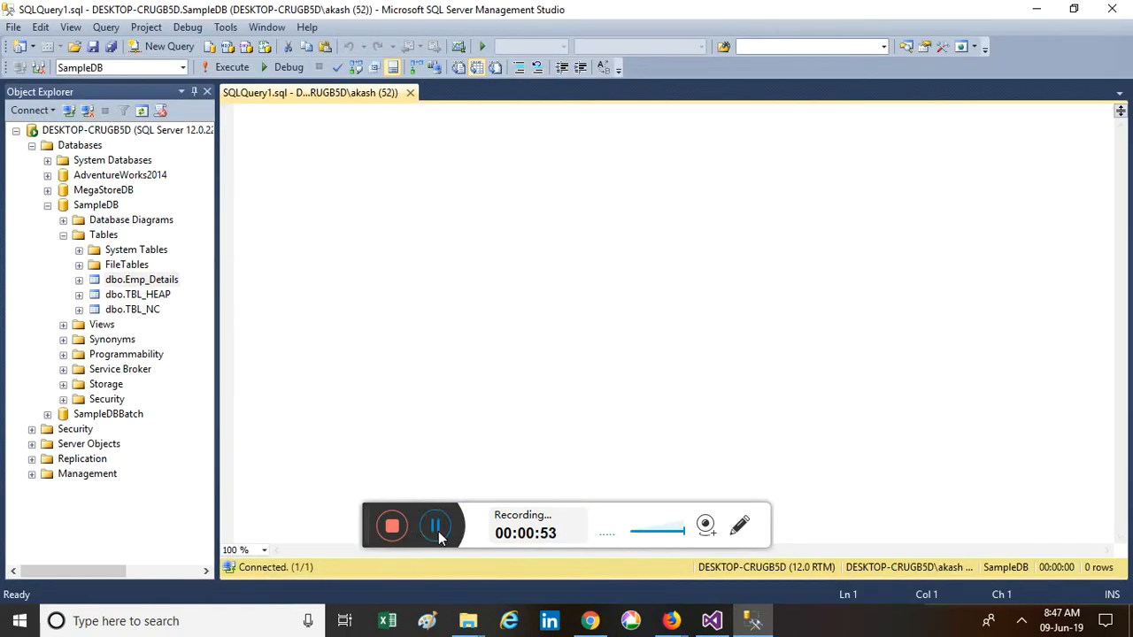
left_click(296, 159)
key("Return")
type("s")
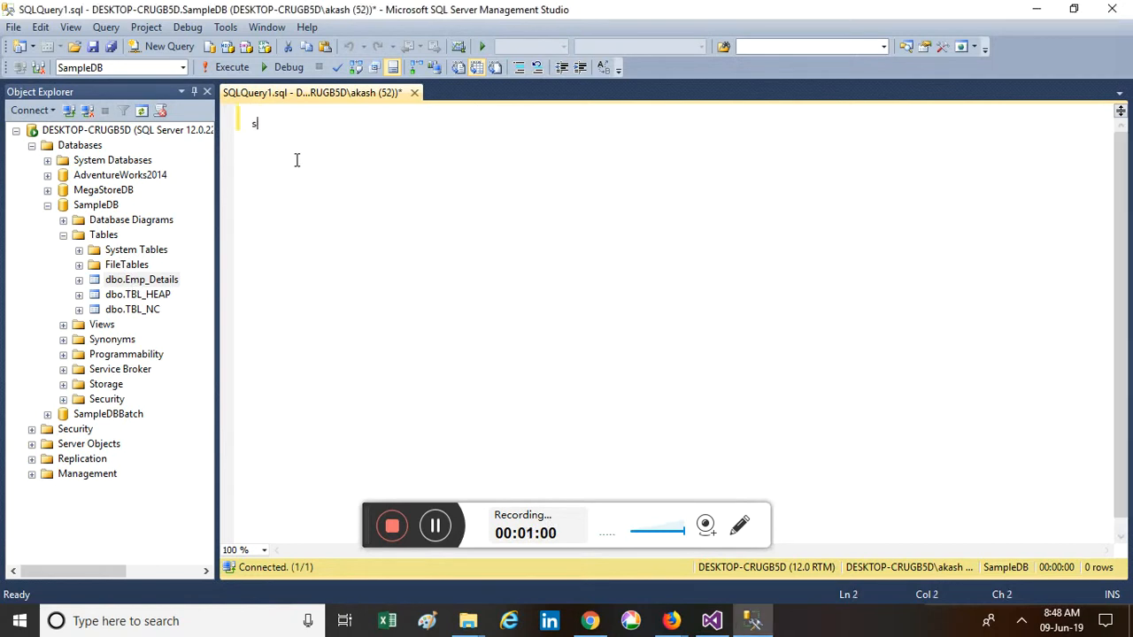
type("elect * from emp")
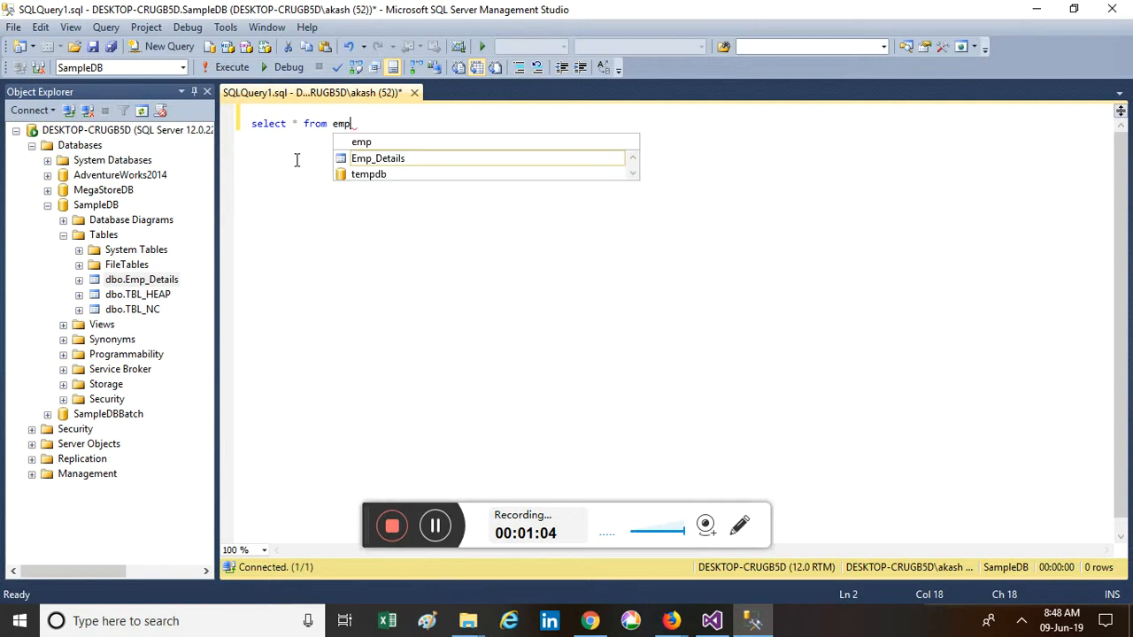
key("Tab")
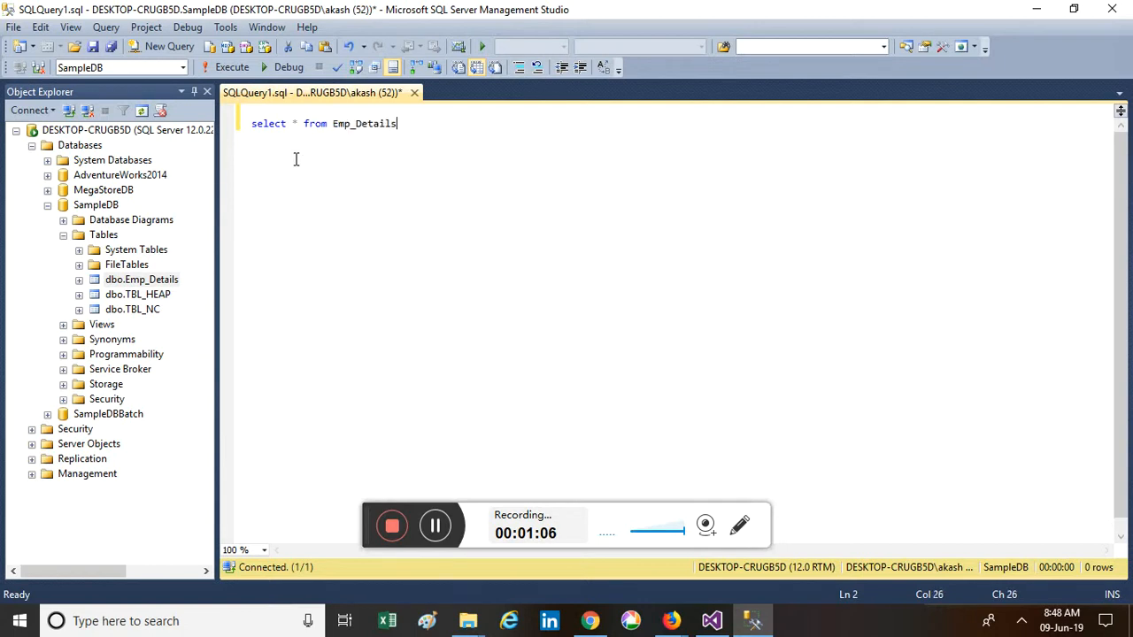
left_click(238, 69)
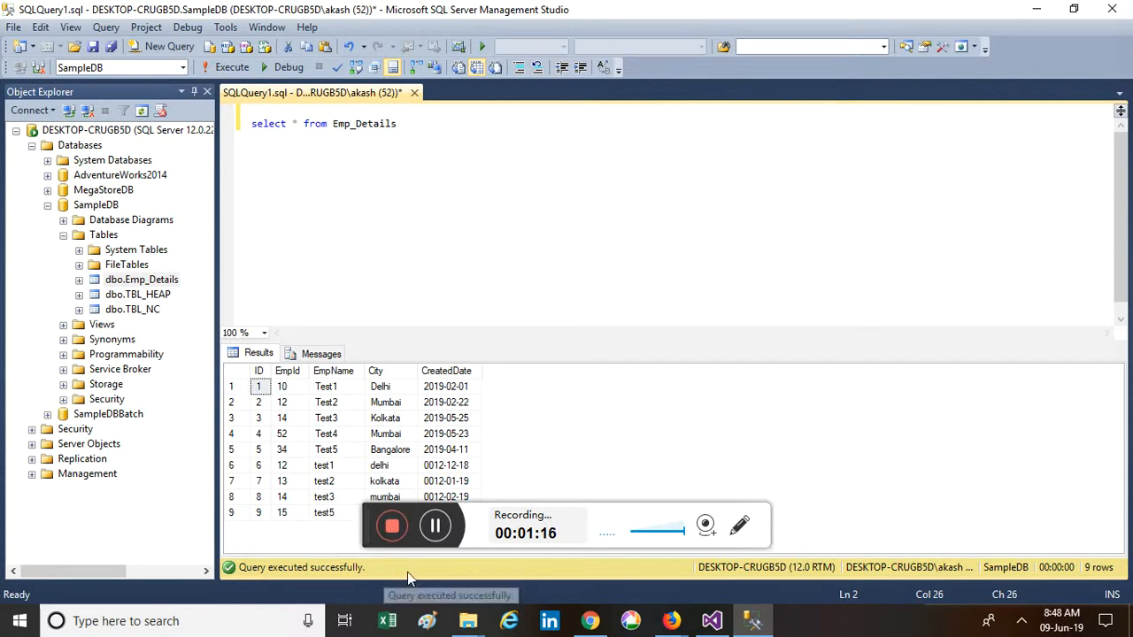
- Open EmpData.xlsx from the project folder, check its Sheet1 and ExportedData sheets, and close the workbook
left_click(472, 624)
left_click(547, 548)
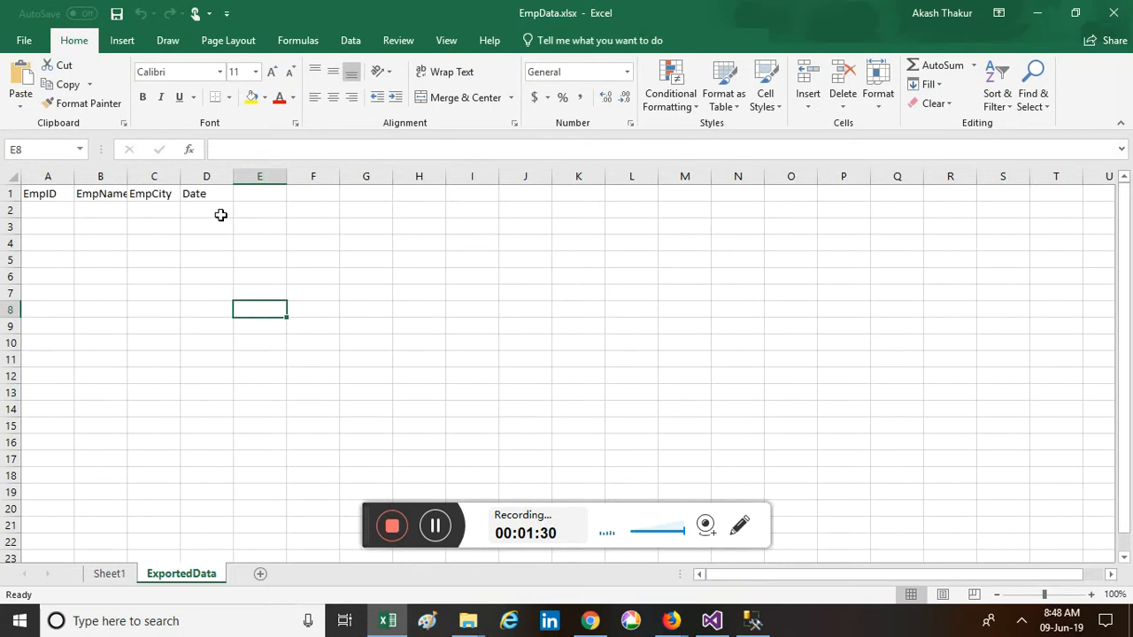
left_click(115, 580)
left_click(202, 575)
left_click(438, 528)
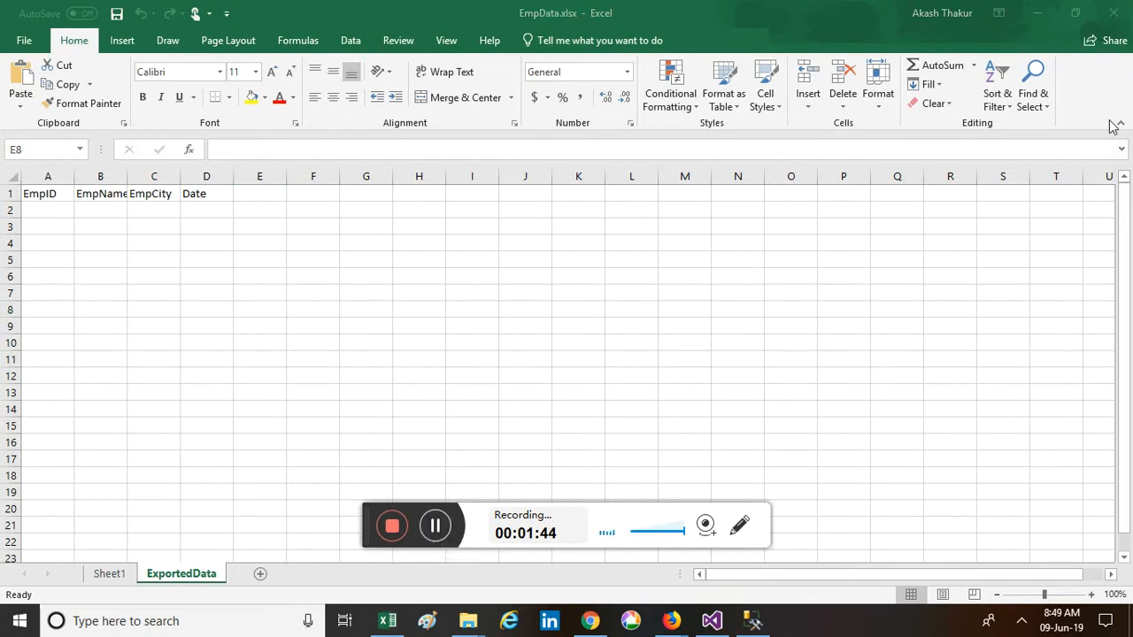
left_click(1117, 17)
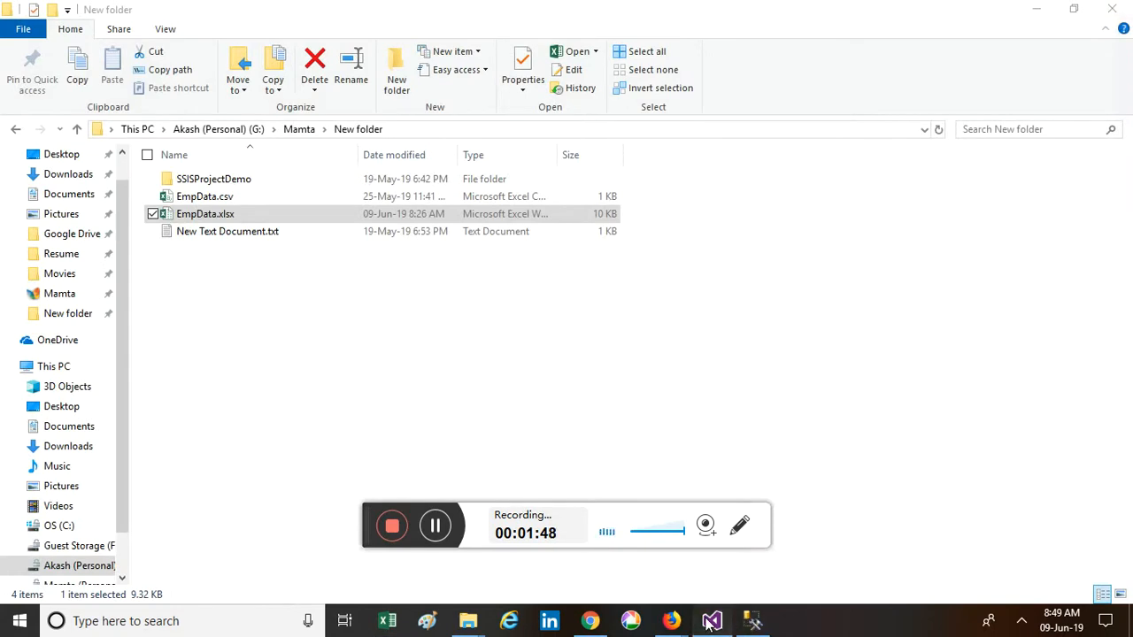
- Switch to Visual Studio, add a Data Flow Task to the ExportDataToExcel package's control flow, and name it ExportDataToExcel
left_click(750, 622)
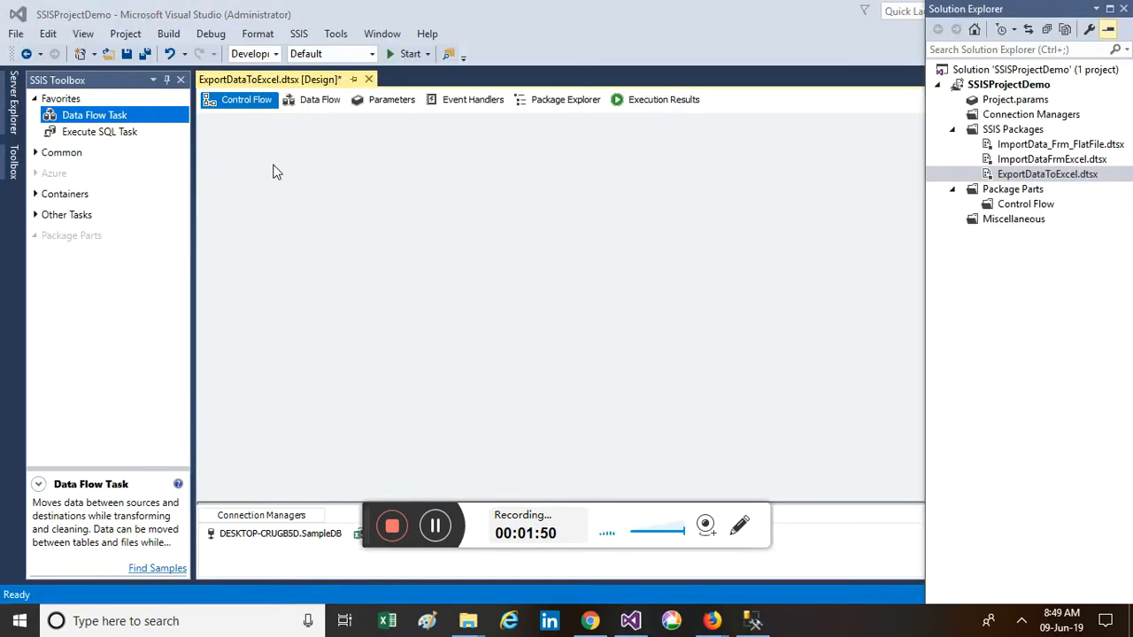
double_click(112, 126)
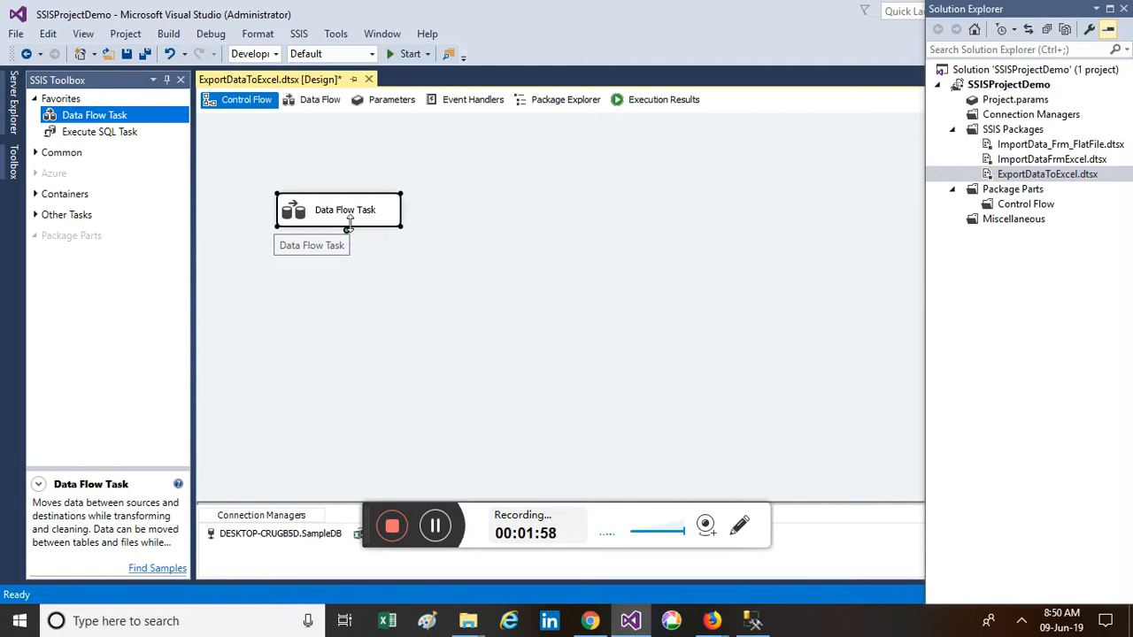
left_click(349, 217)
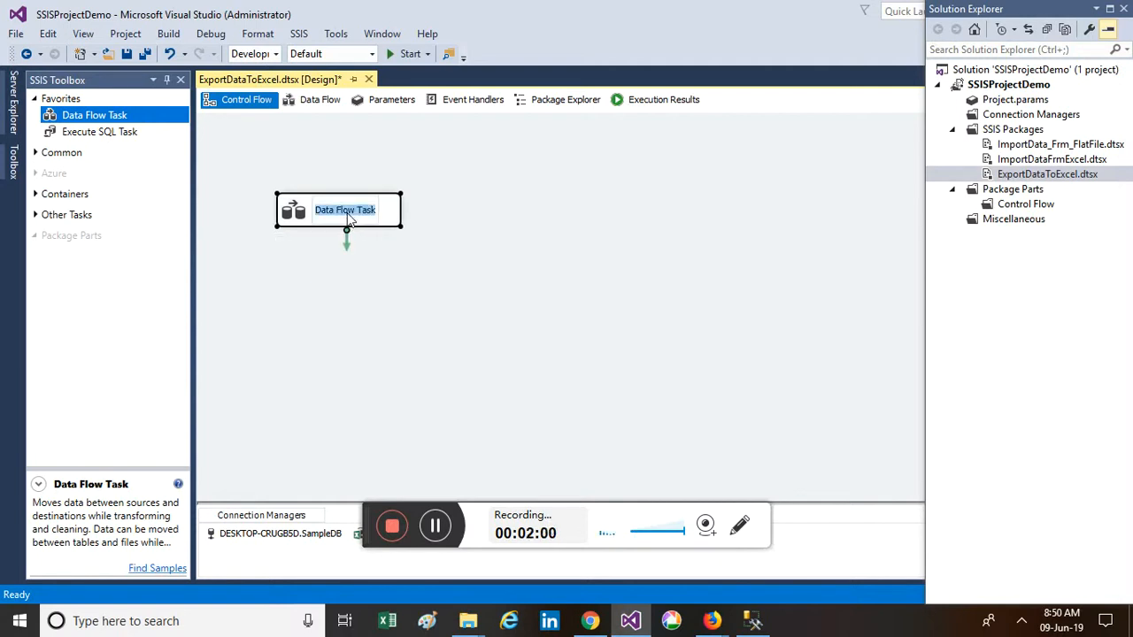
type("Export")
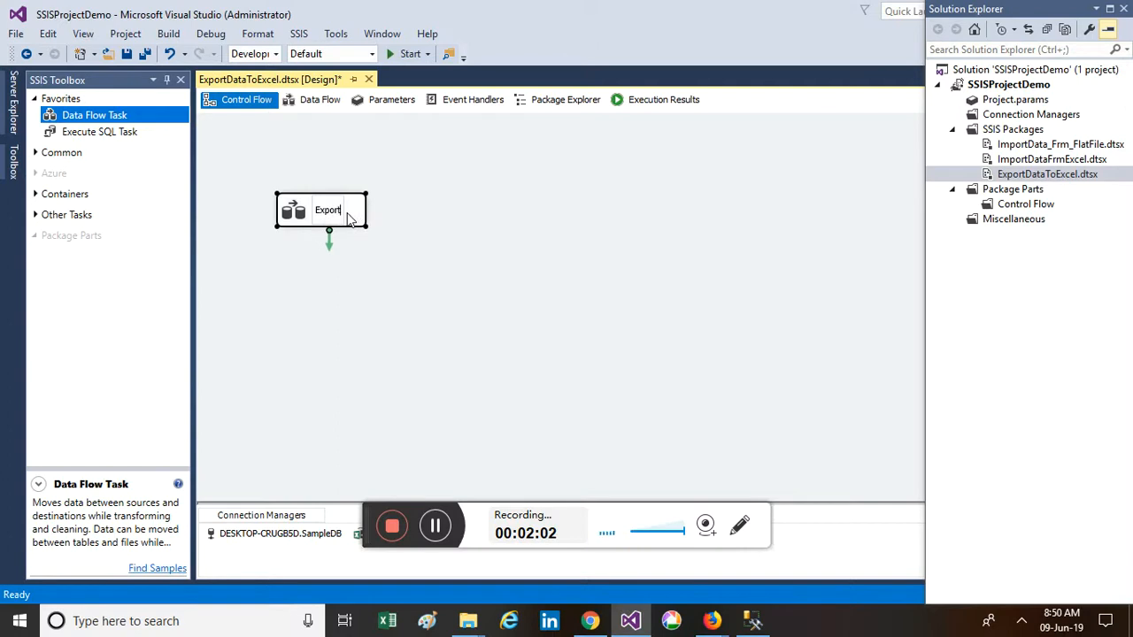
type("DataT")
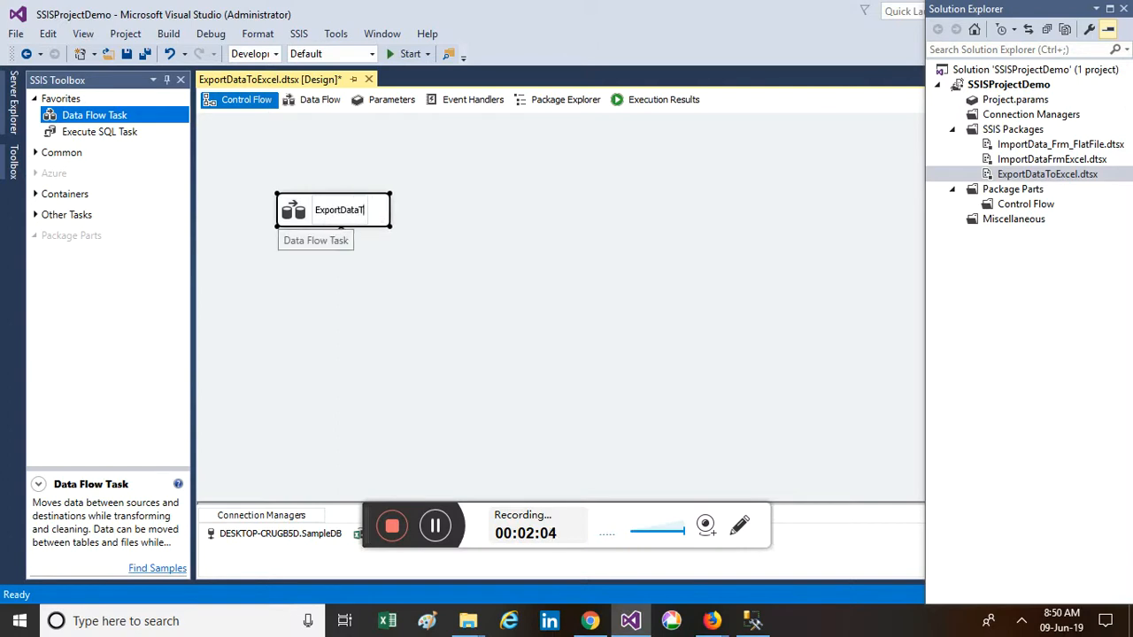
type("oExcel")
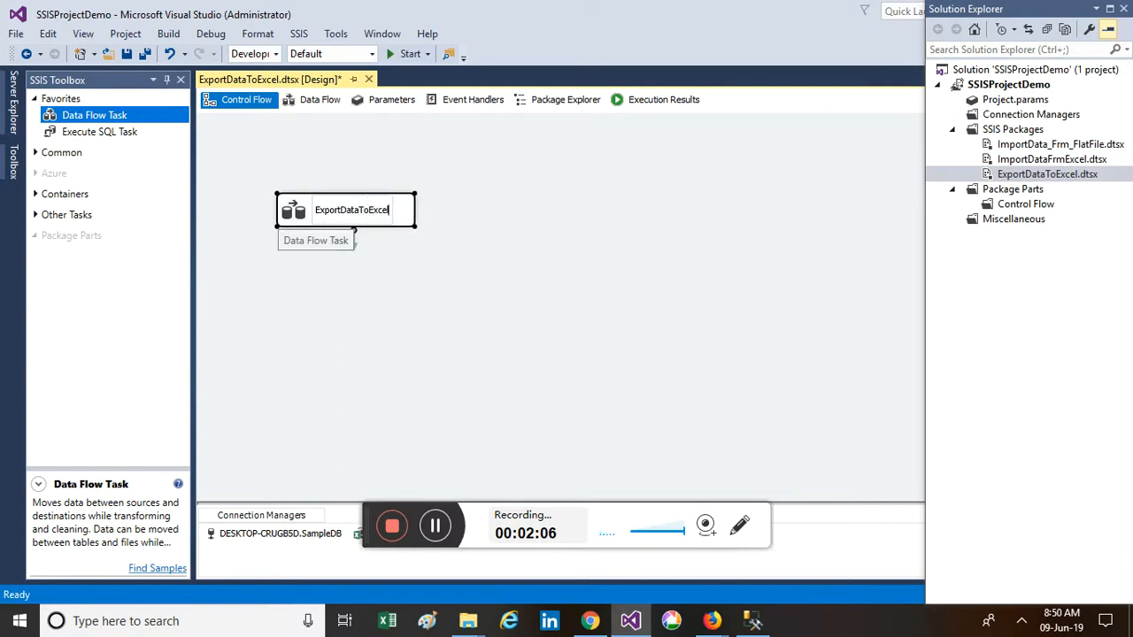
key("Return")
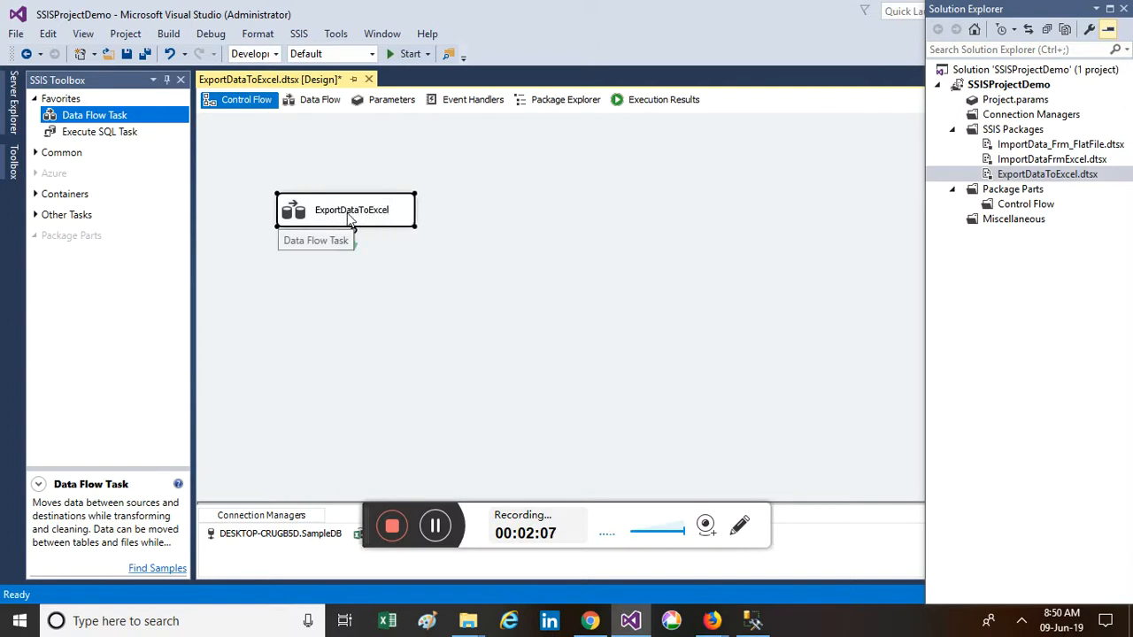
- Open the ExportDataToExcel task's data flow and add an OLE DB Source to it
double_click(398, 216)
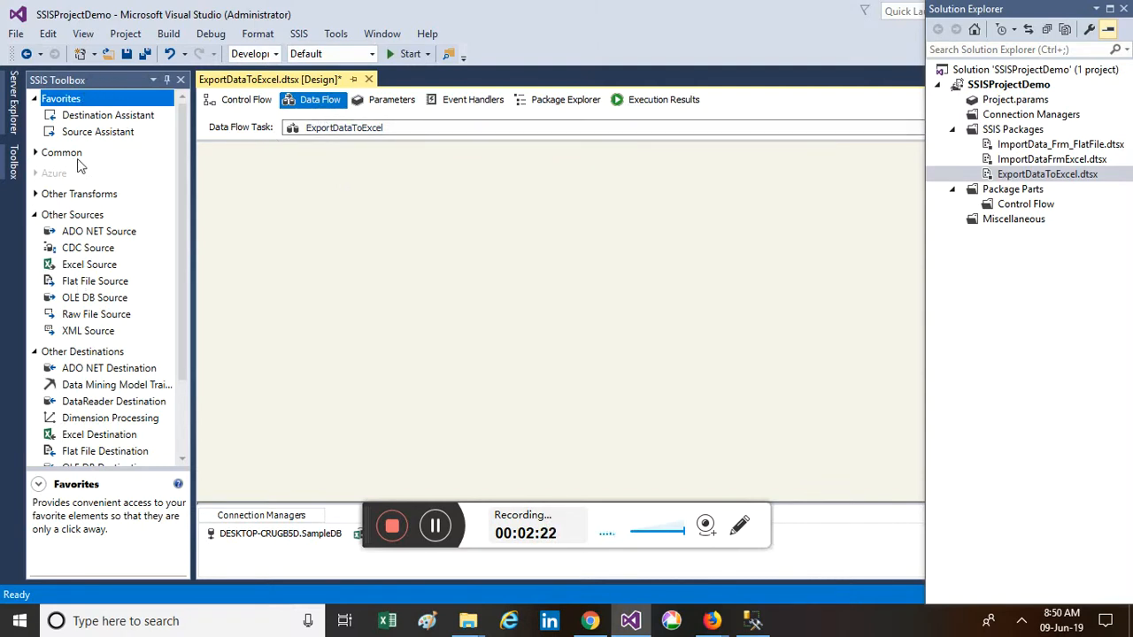
left_click(36, 216)
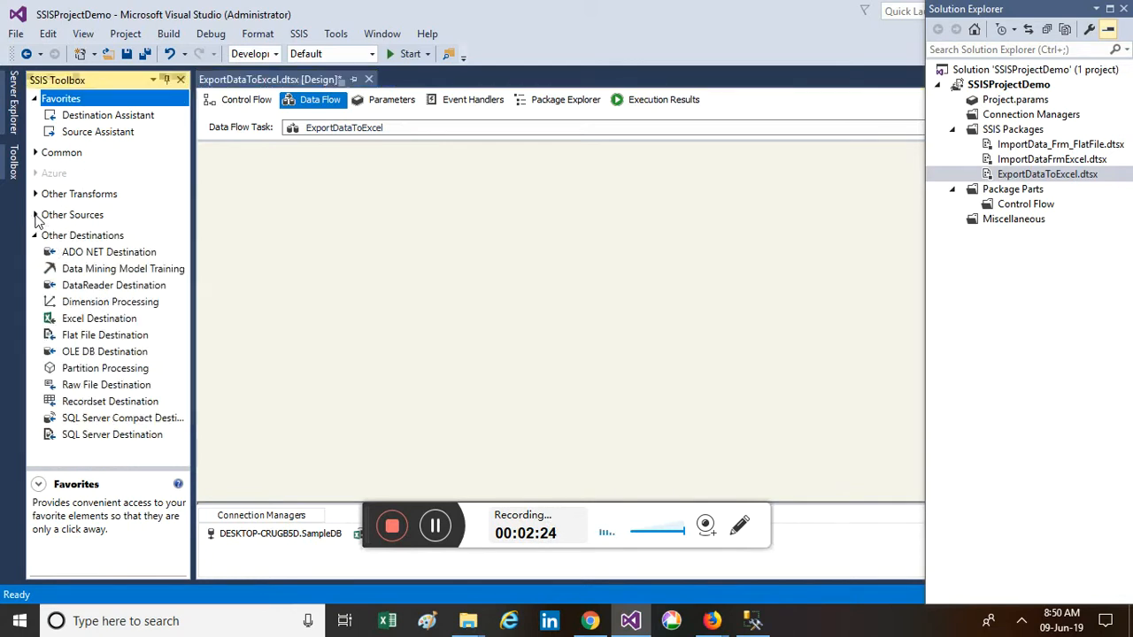
left_click(35, 216)
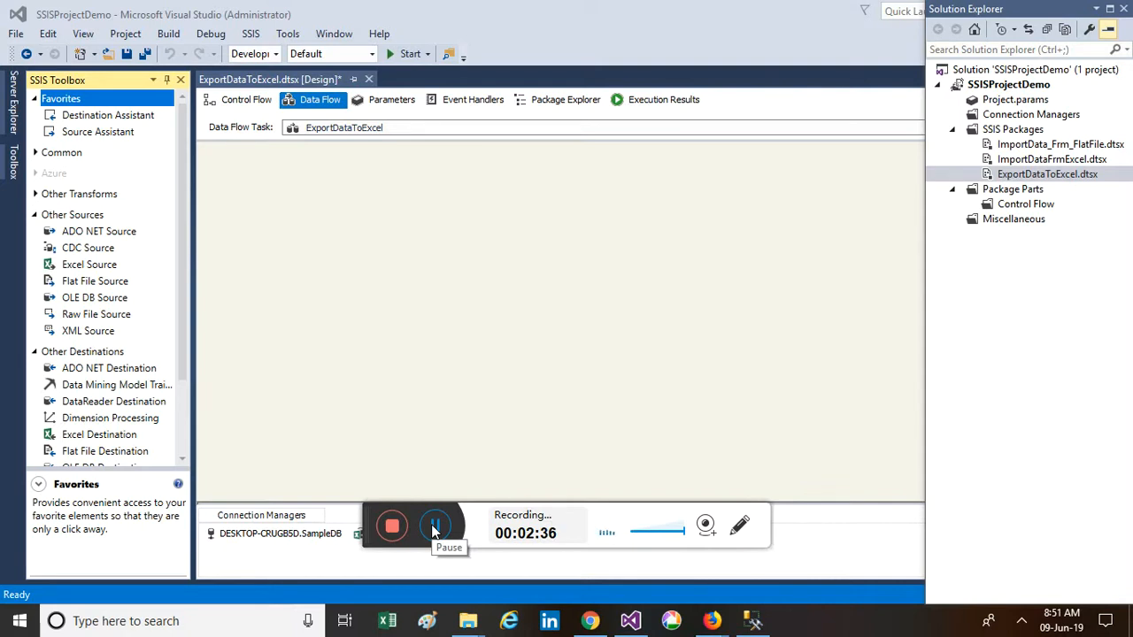
double_click(88, 301)
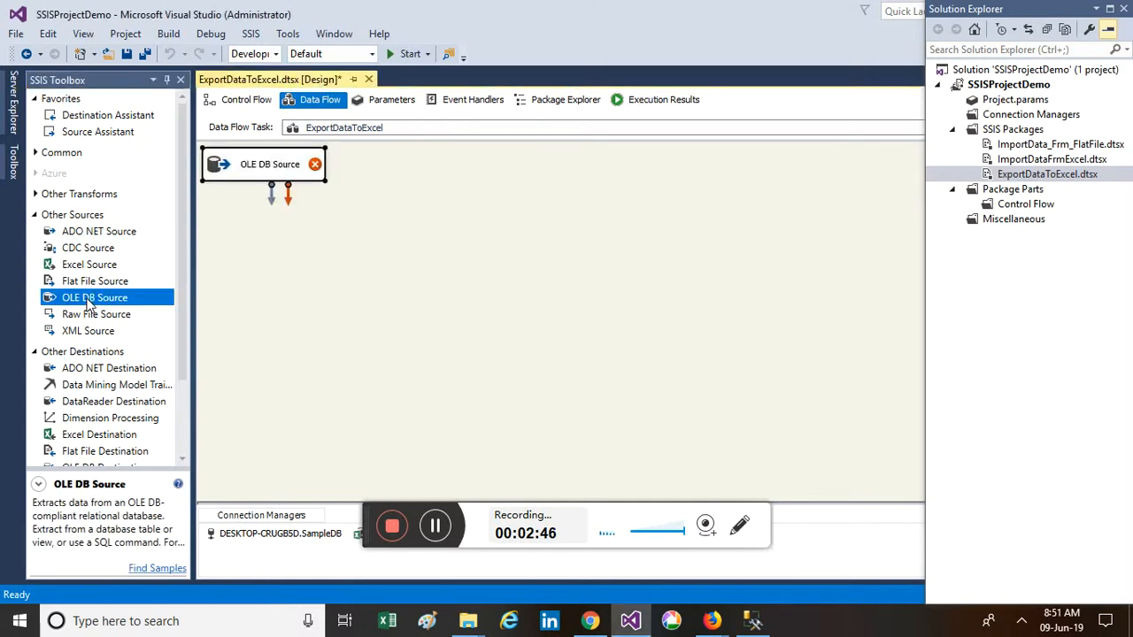
- From the OLE DB Source's settings, delete the existing SampleDB data connection and start creating a new one
double_click(303, 181)
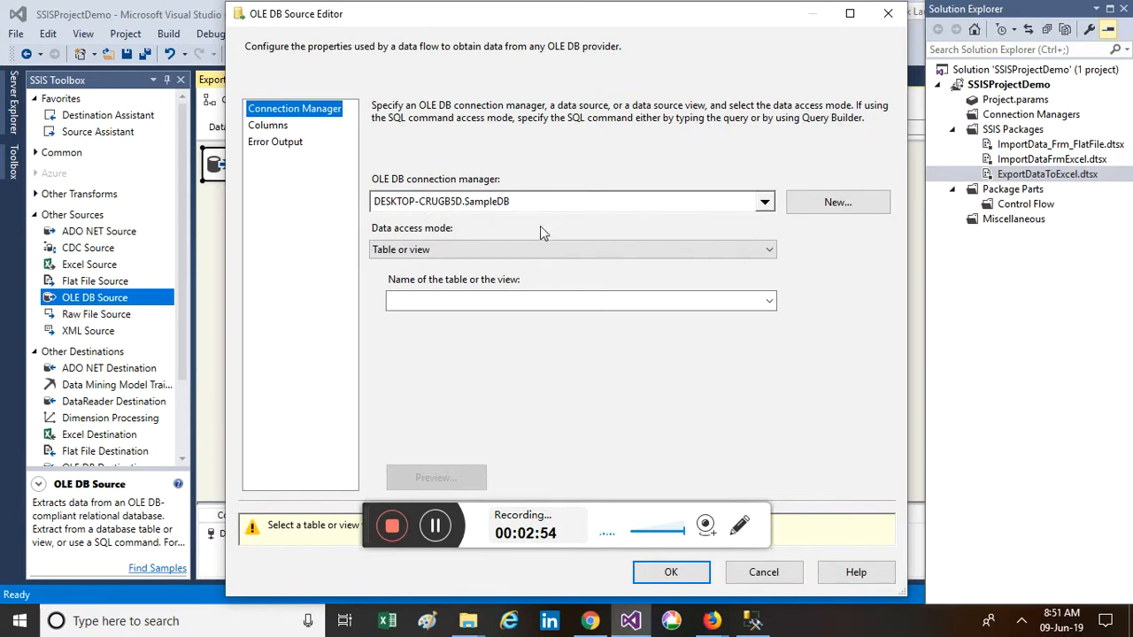
left_click(822, 205)
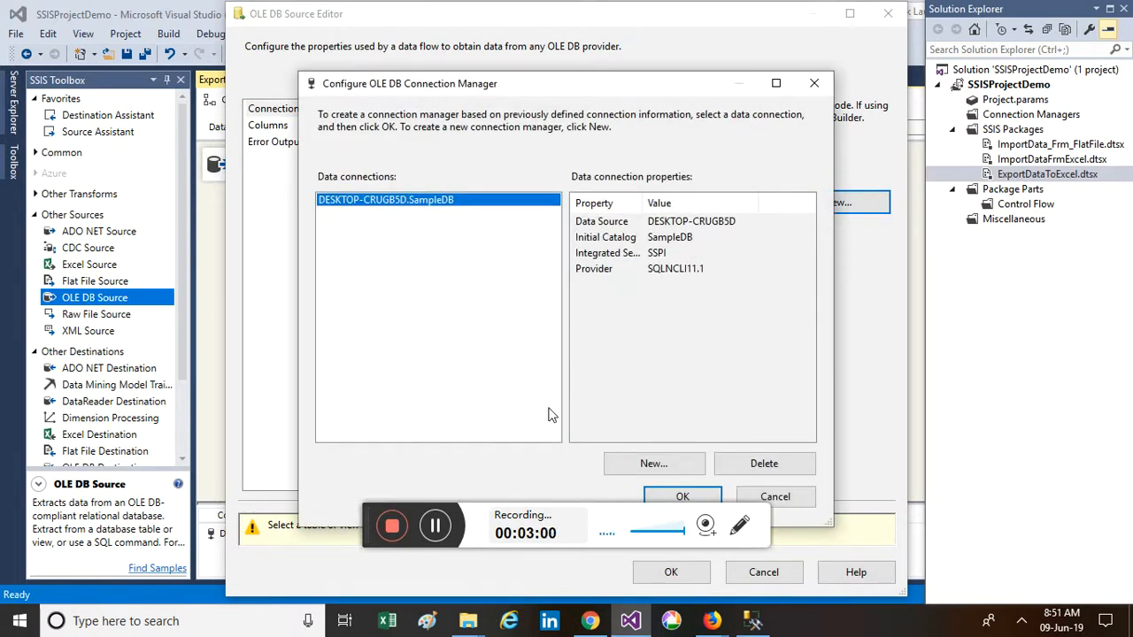
left_click(753, 462)
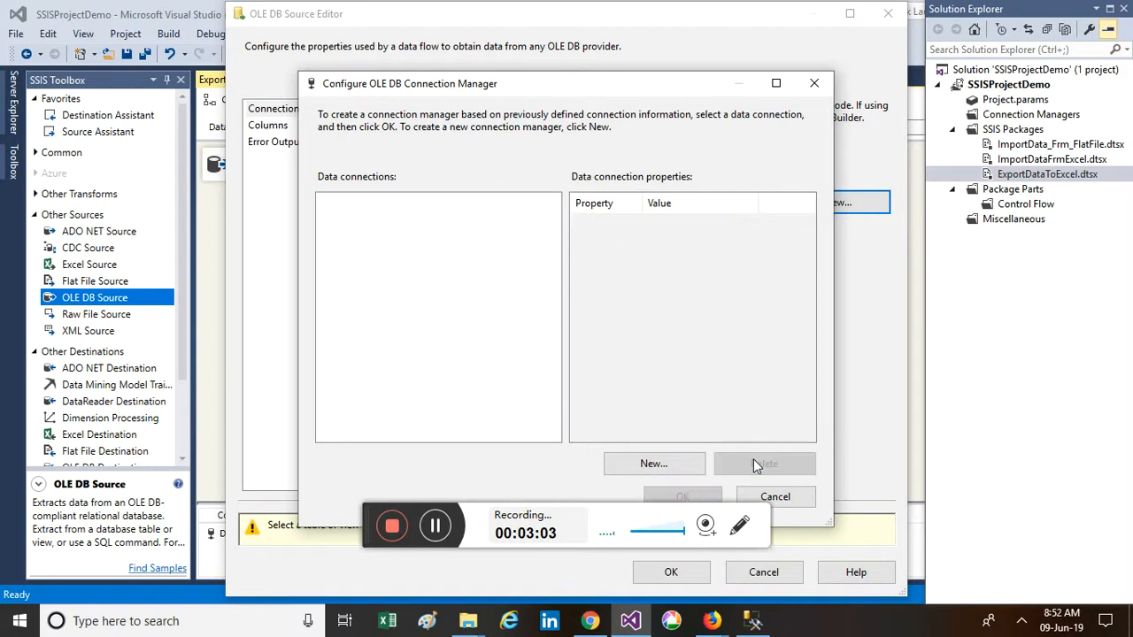
left_click(691, 466)
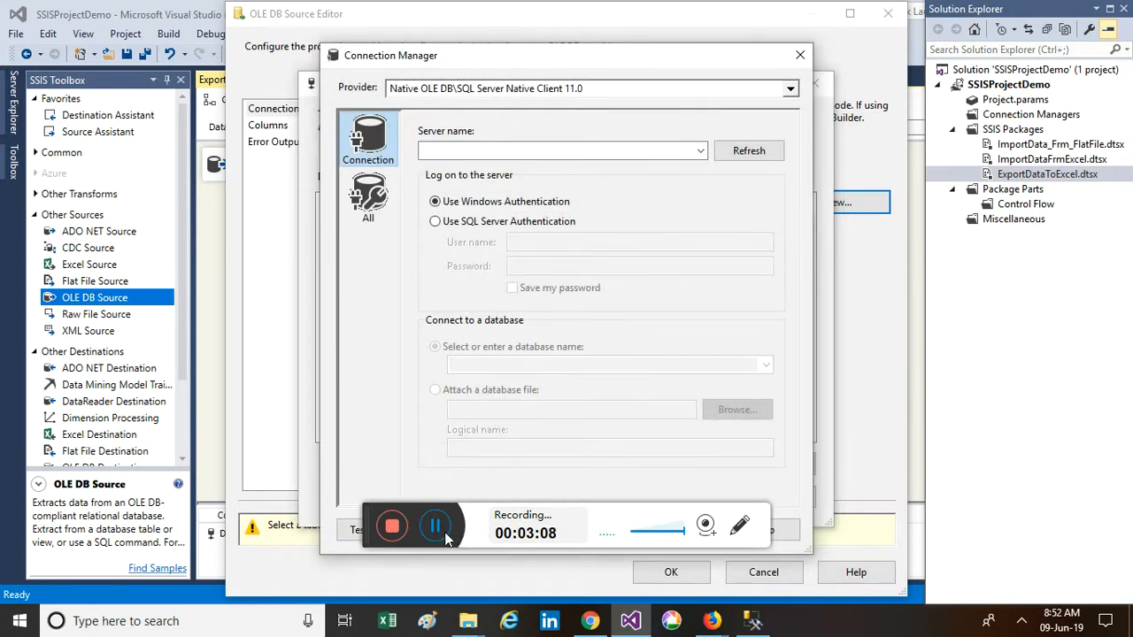
left_click(748, 624)
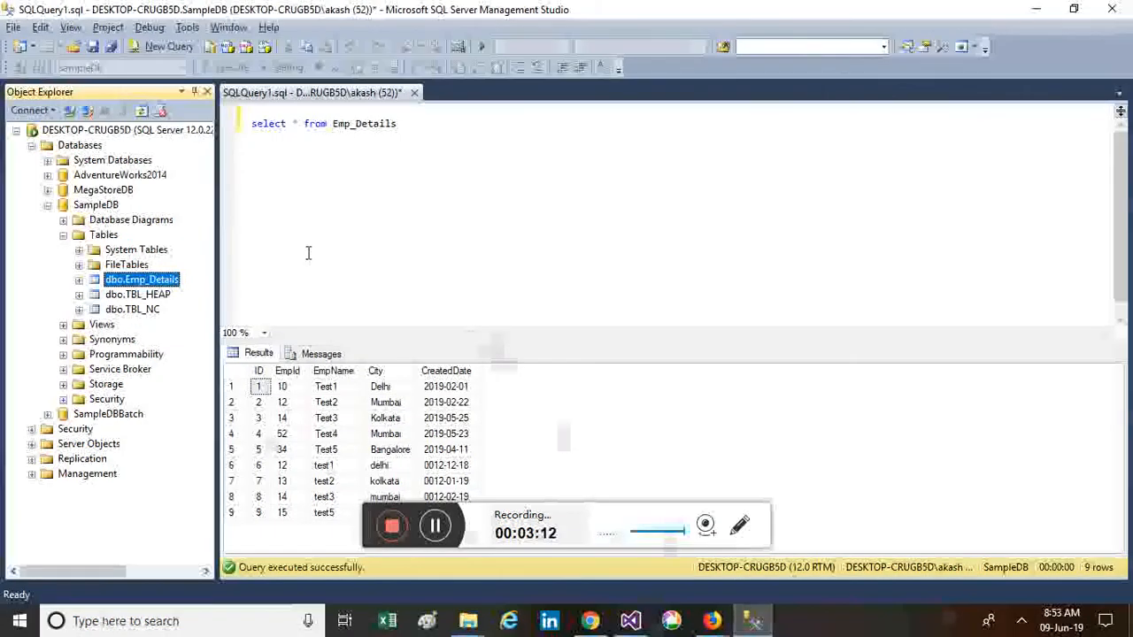
left_click(42, 111)
left_click(53, 125)
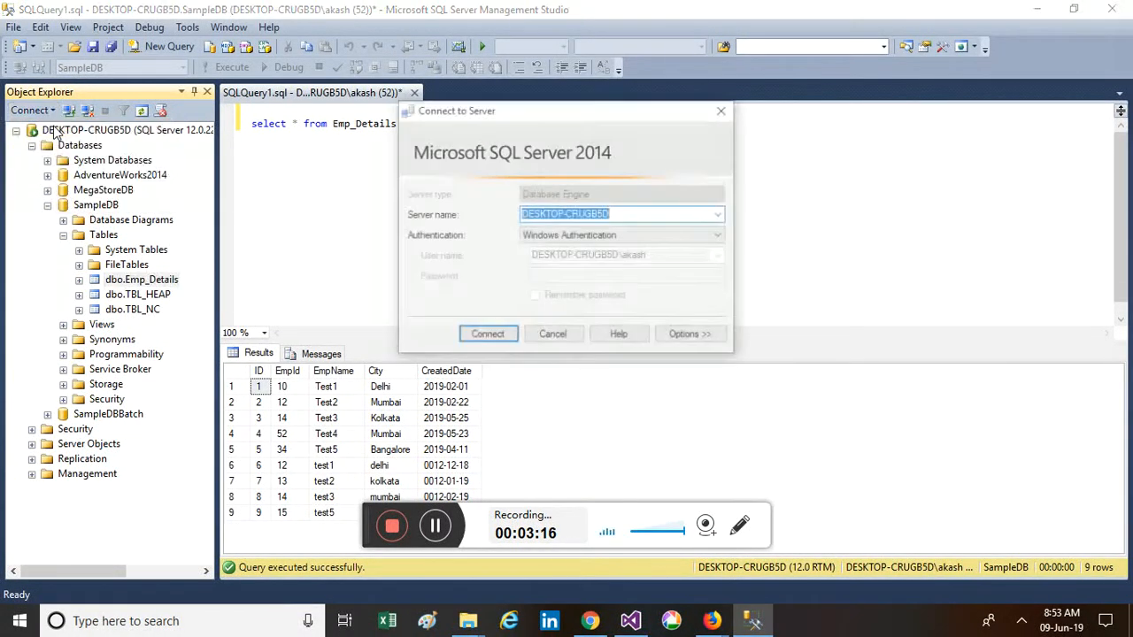
left_click(434, 526)
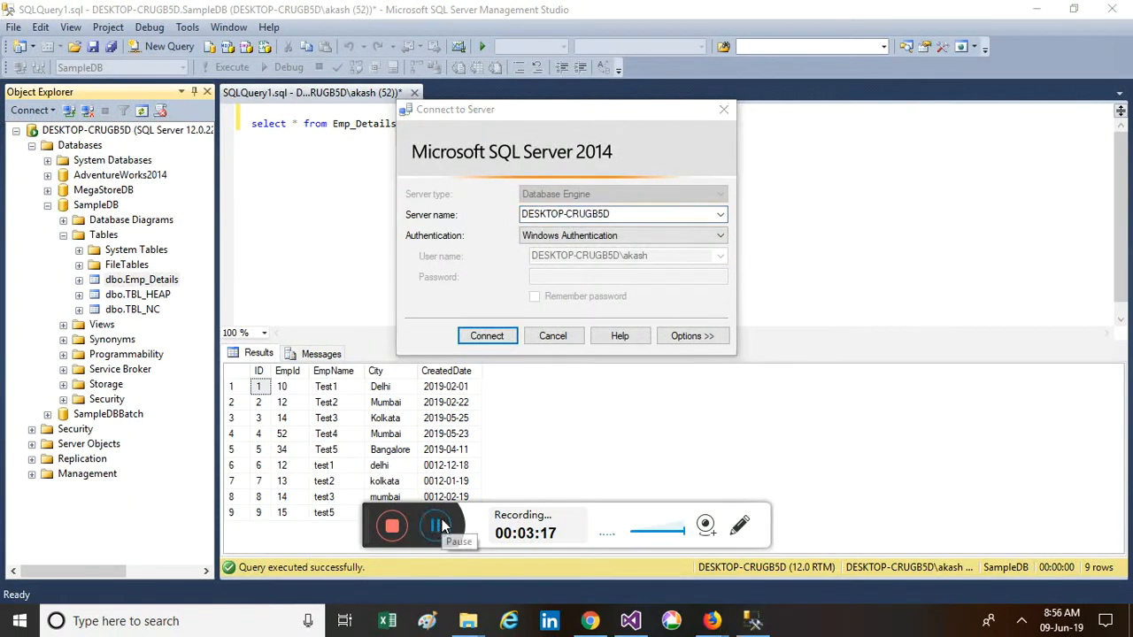
left_click(620, 212)
left_click_drag(620, 211, 497, 229)
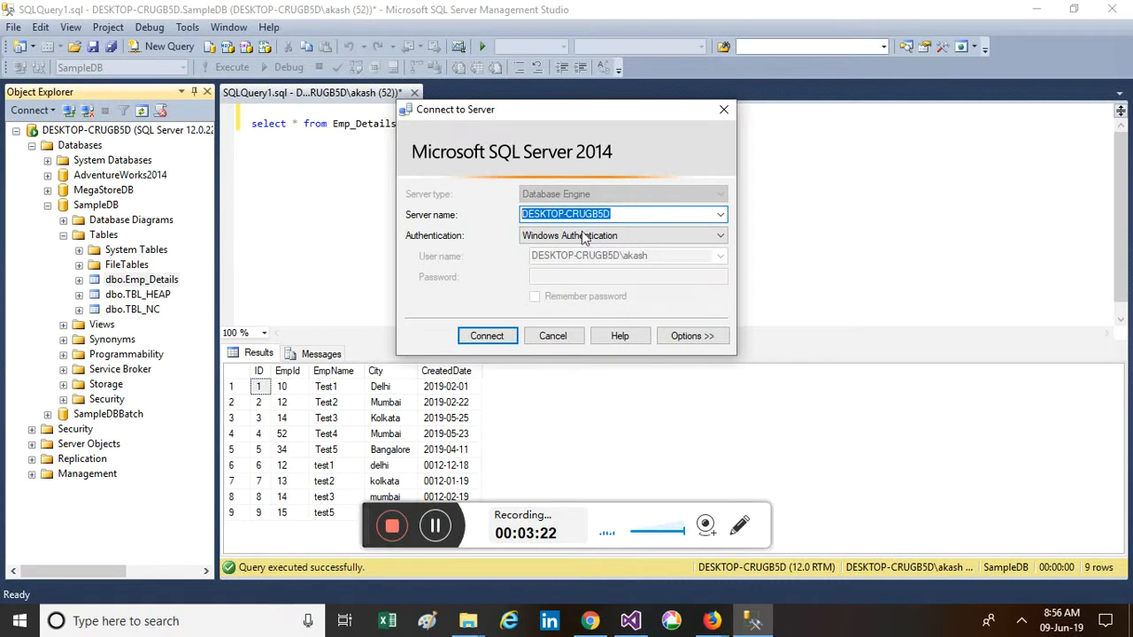
left_click(723, 109)
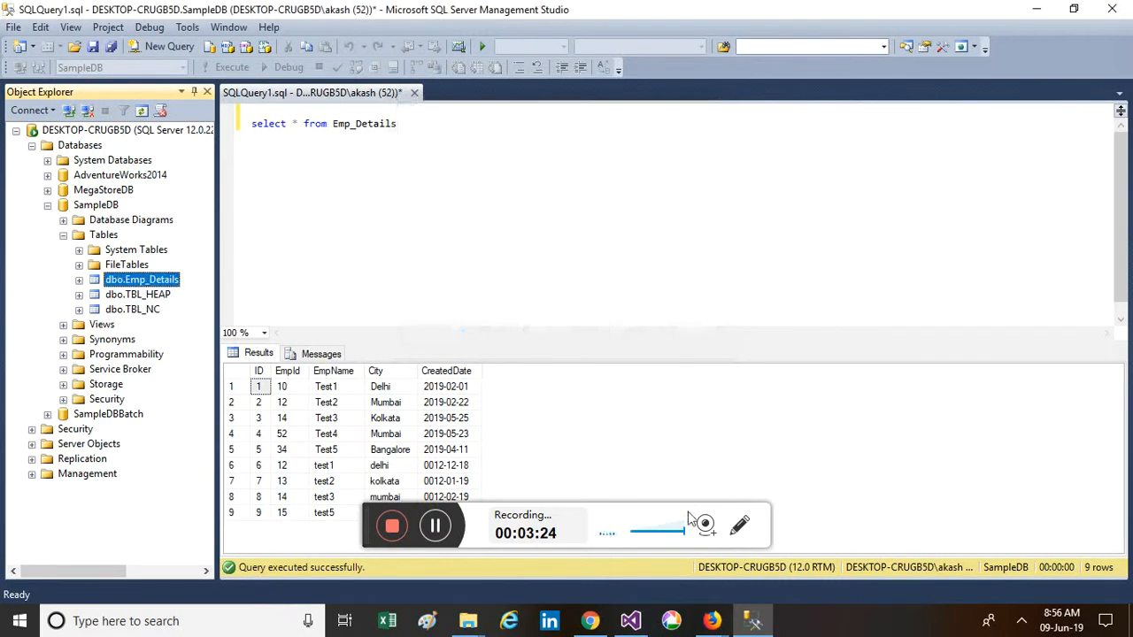
- Return to Visual Studio and set the new connection's server name to DESKTOP-CRUGB5D
left_click(630, 621)
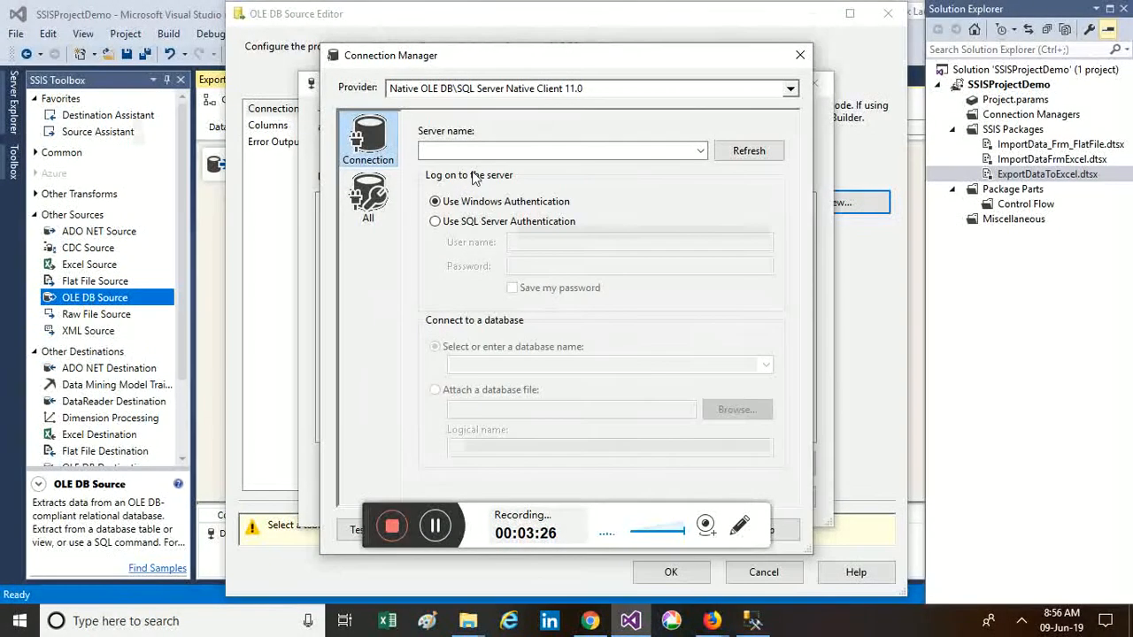
left_click(469, 153)
type("DESKTOP-GRUGB5D")
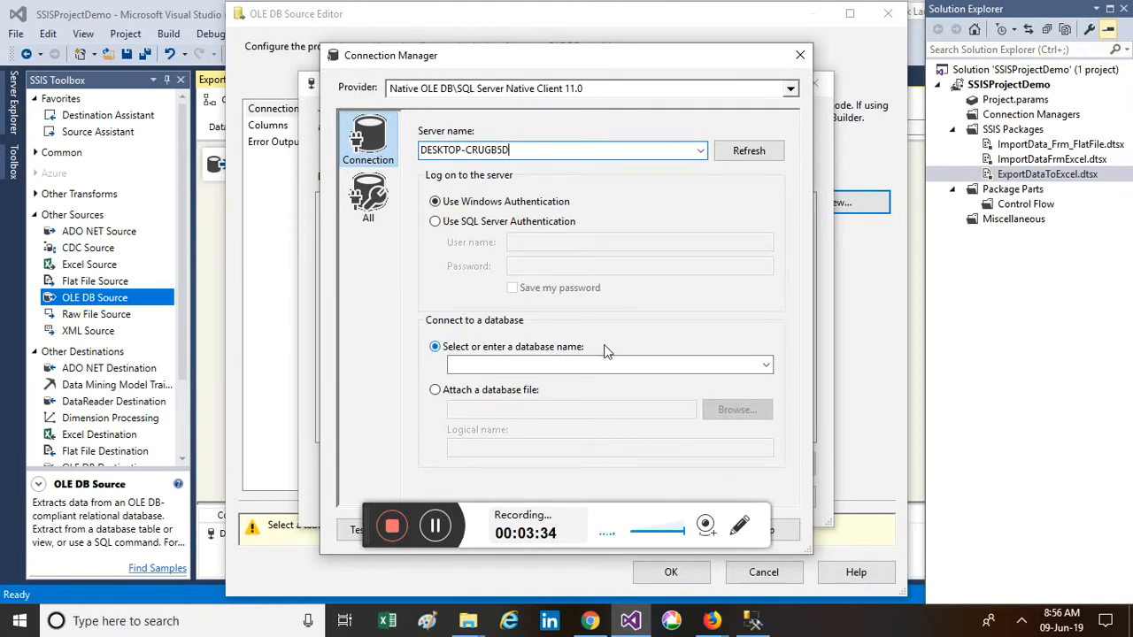
- Select SampleDB as the new connection's database, test the connection, and accept it as the OLE DB Source's connection manager
left_click(765, 367)
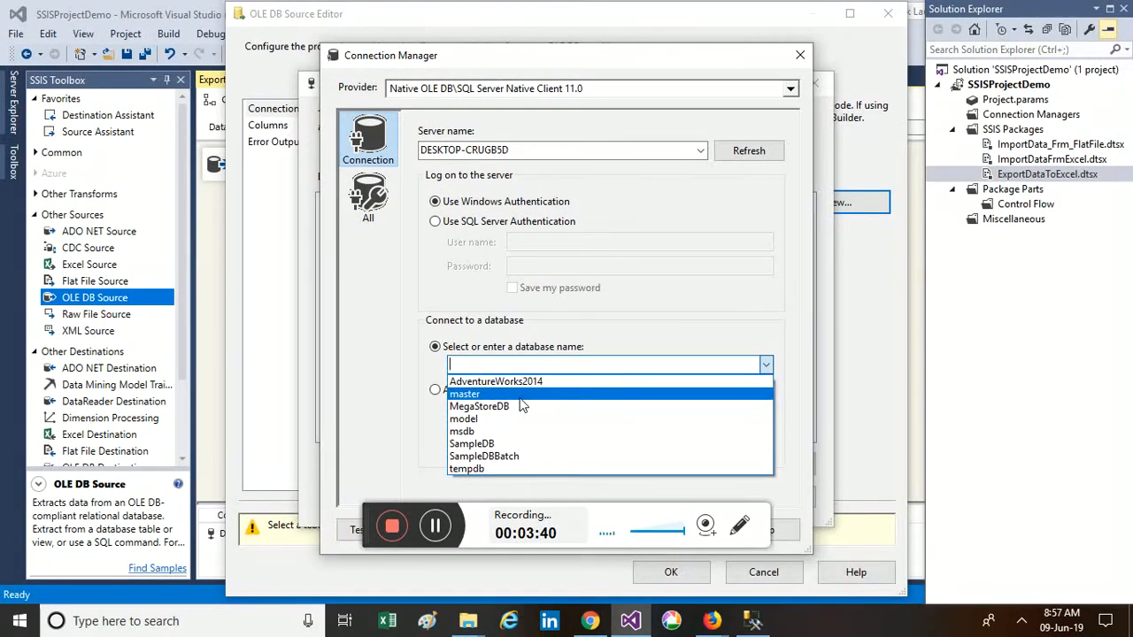
left_click(501, 444)
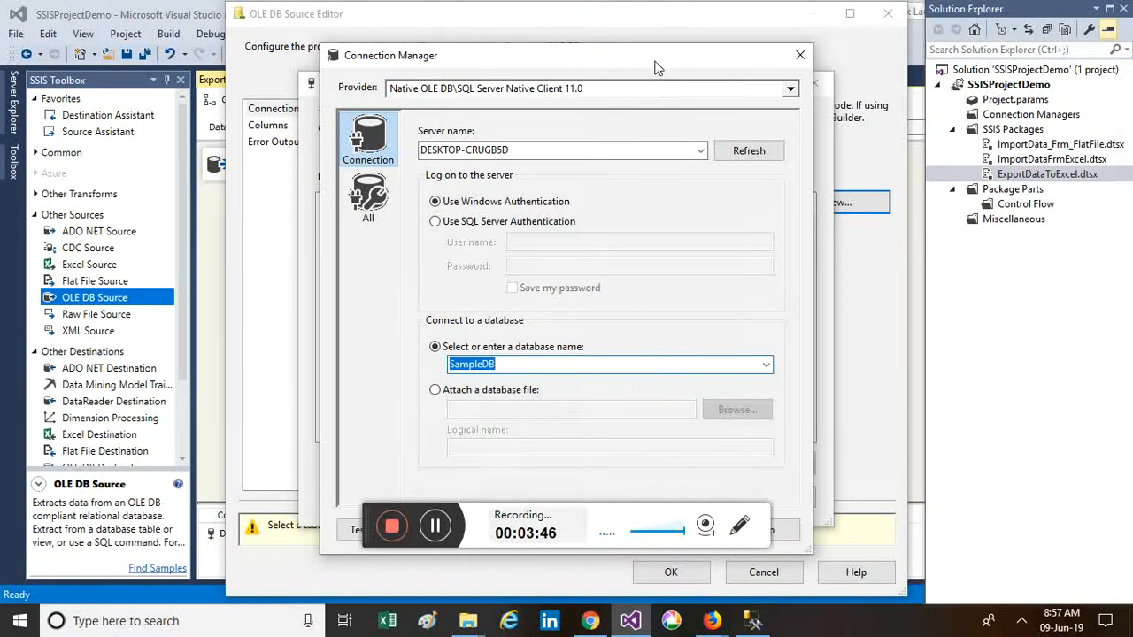
left_click_drag(656, 68, 773, 26)
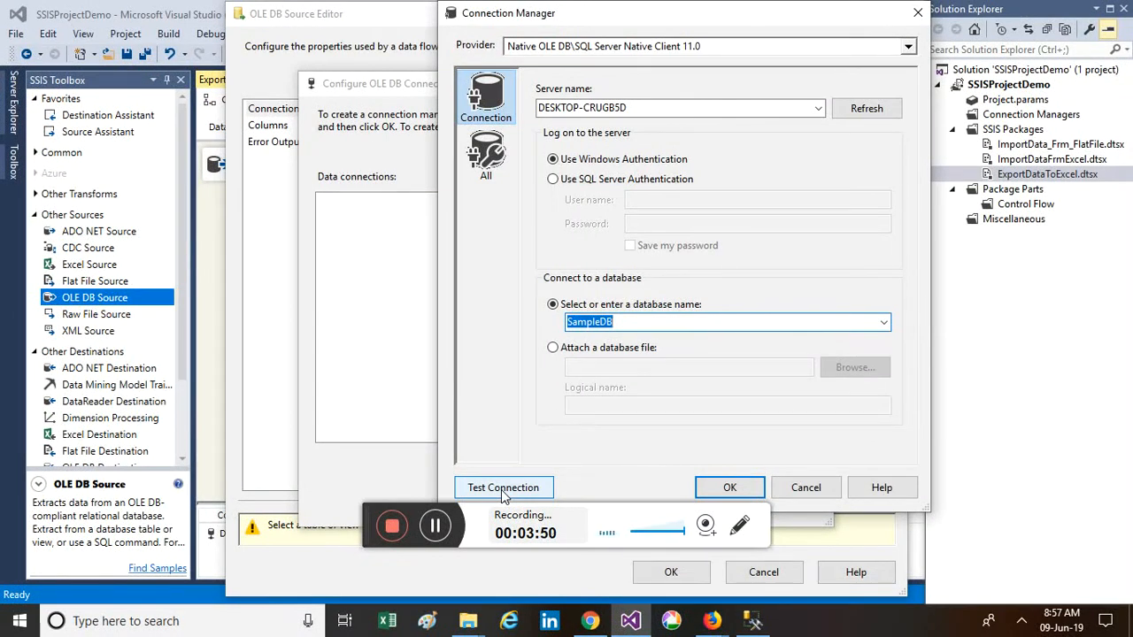
left_click(503, 487)
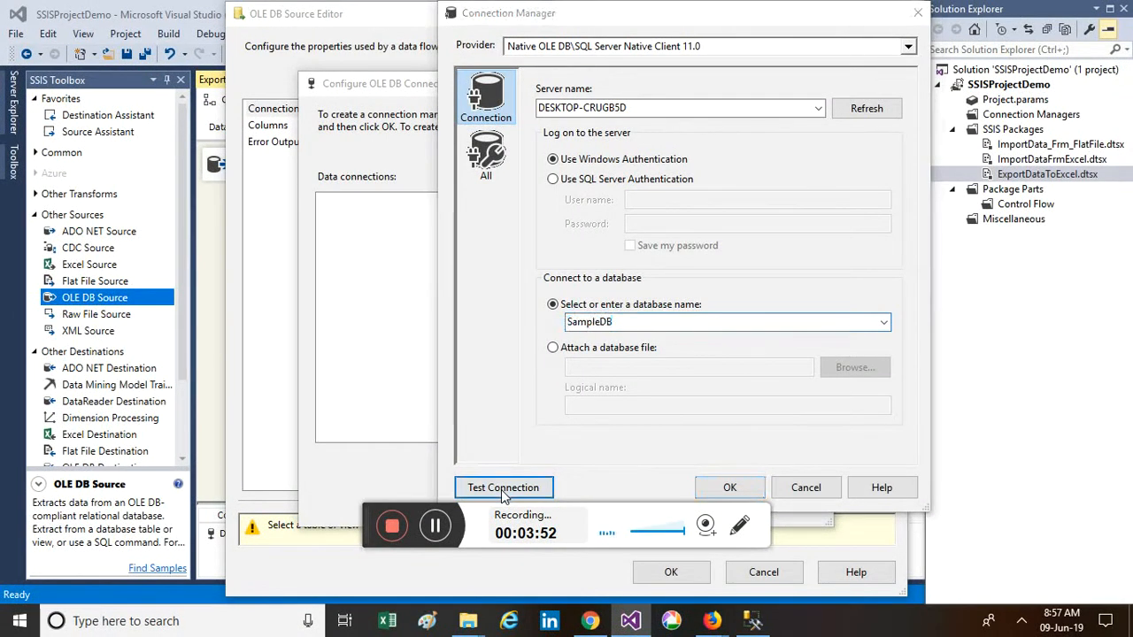
left_click(922, 292)
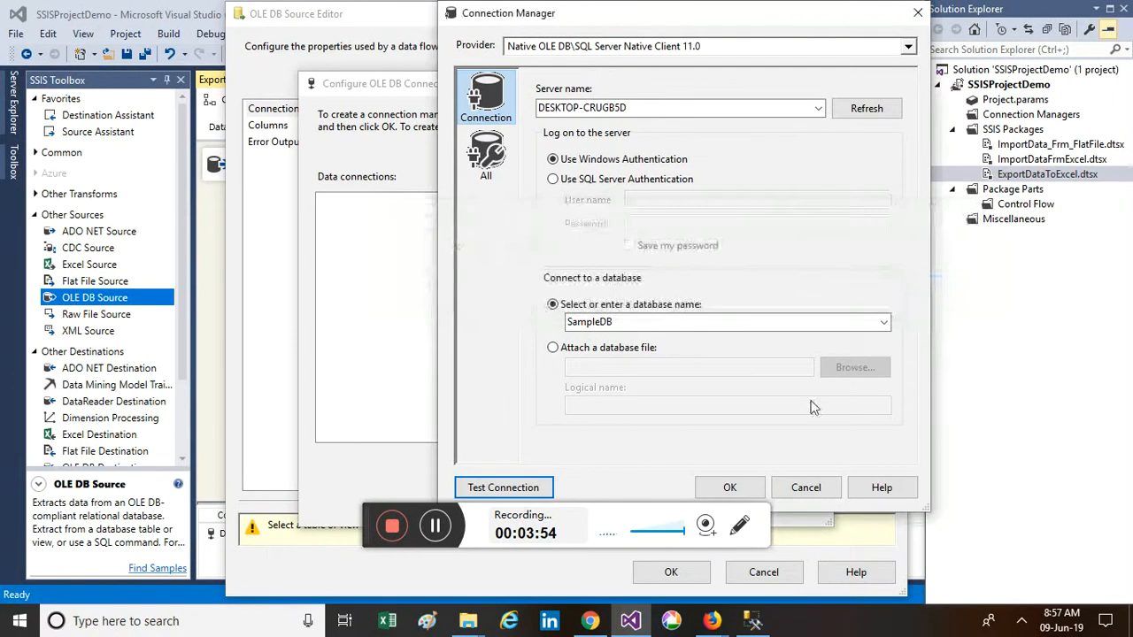
left_click(758, 484)
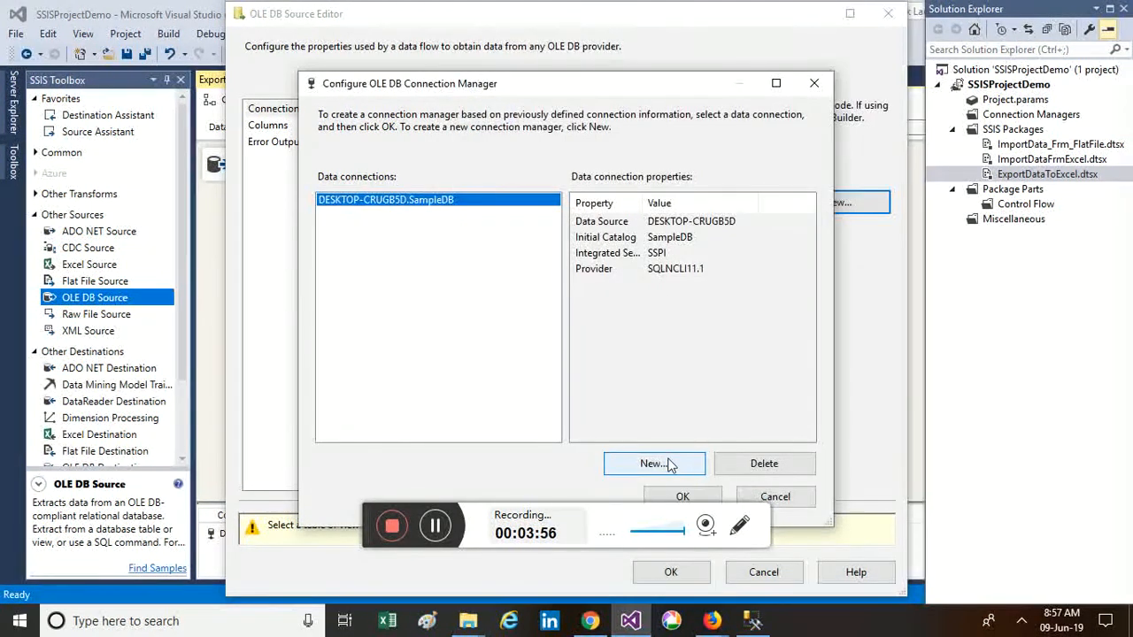
left_click(682, 496)
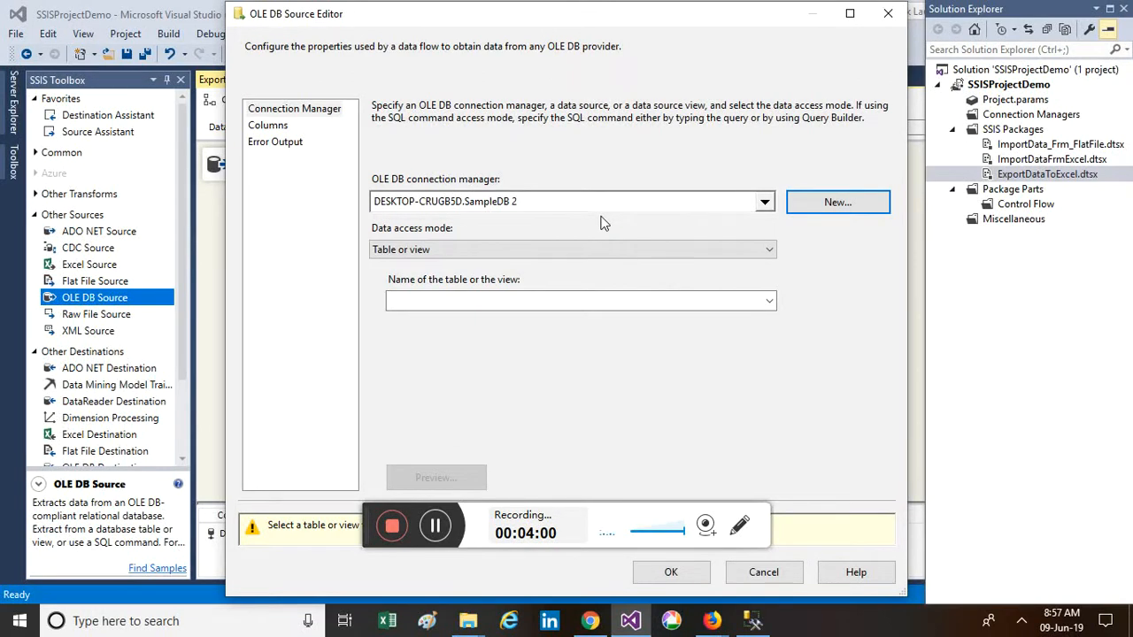
- Choose the [dbo].[Emp_Details] table for the OLE DB Source, preview its rows, and save the source settings
left_click(769, 301)
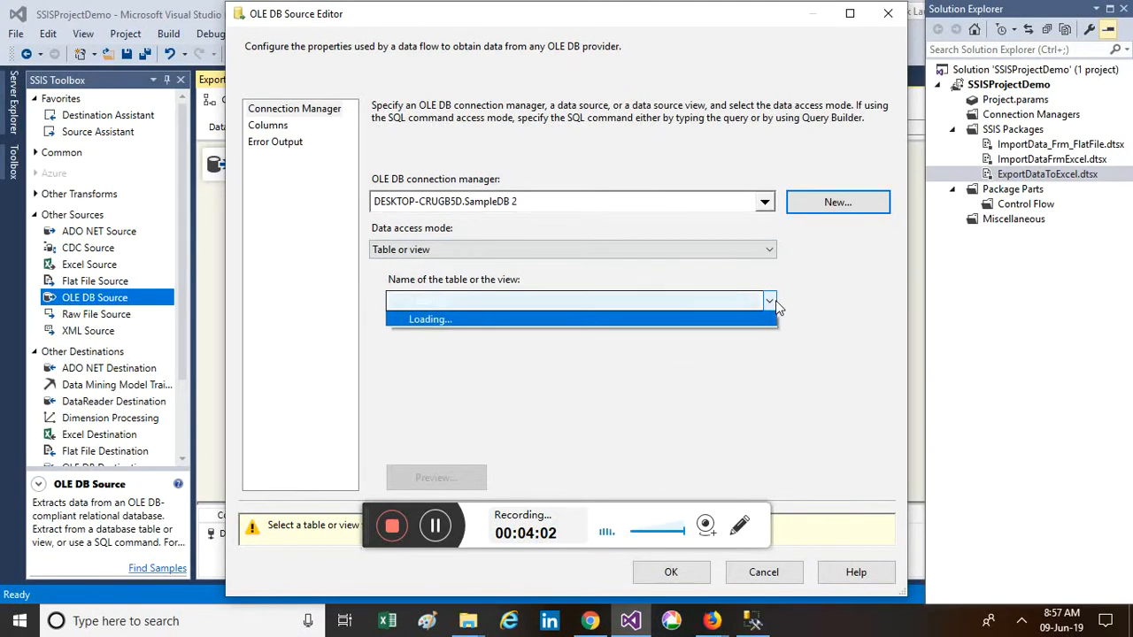
left_click(528, 321)
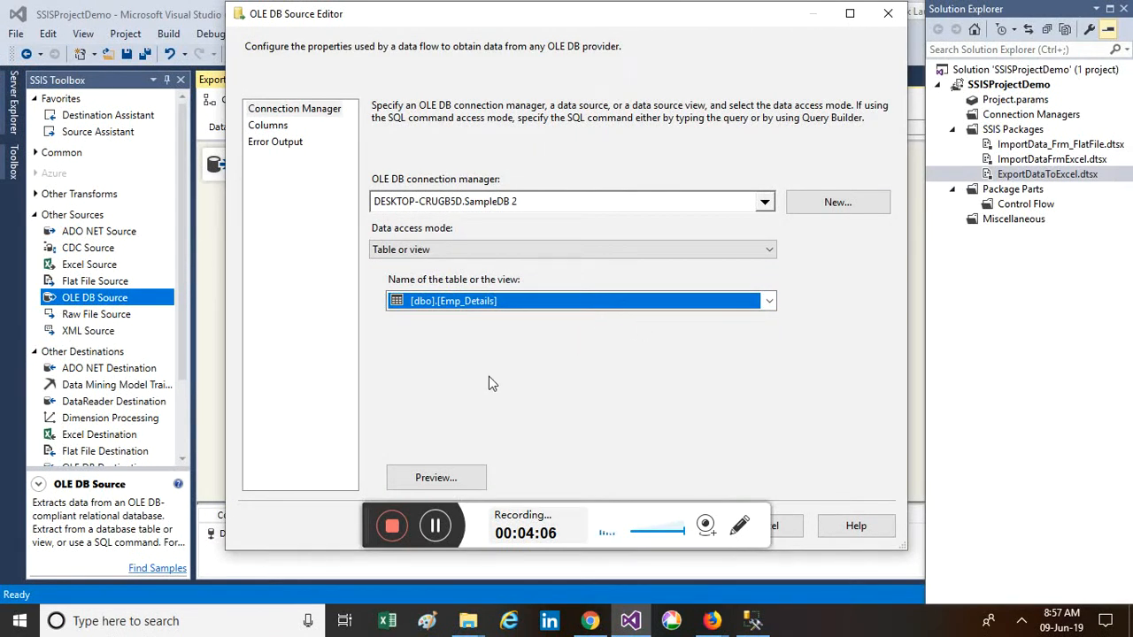
left_click(447, 480)
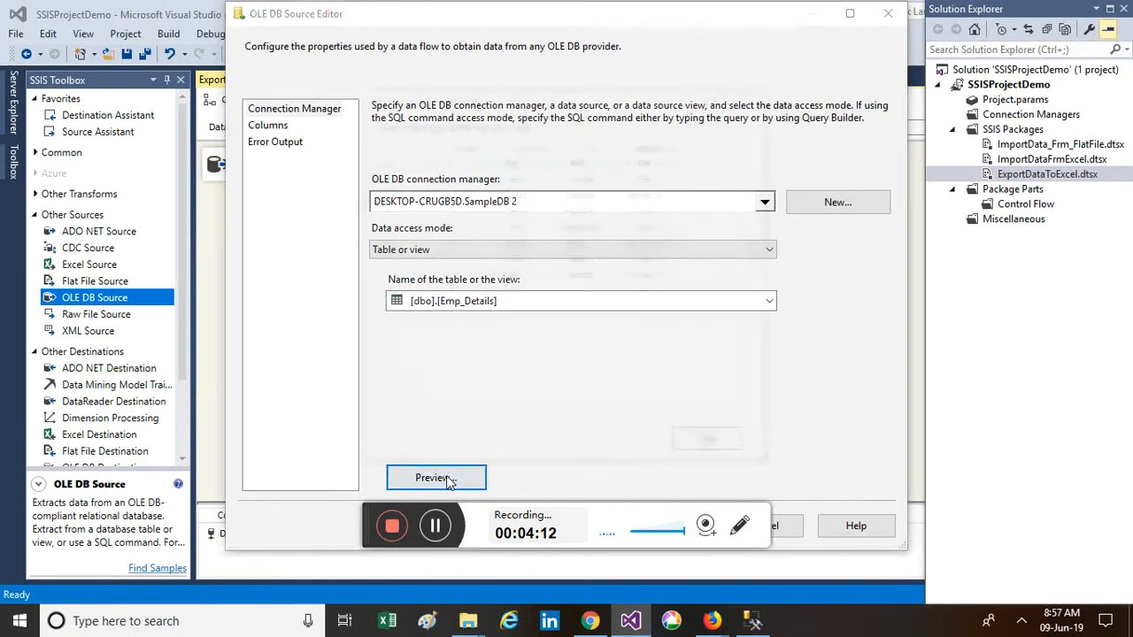
left_click(713, 449)
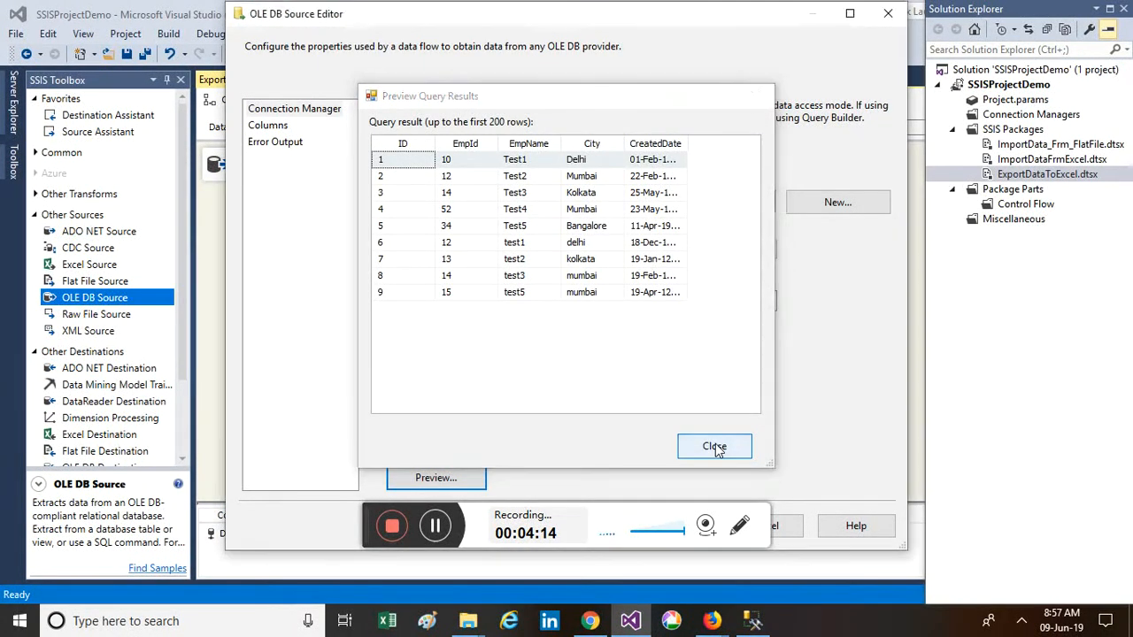
left_click_drag(717, 33, 852, 32)
left_click(809, 524)
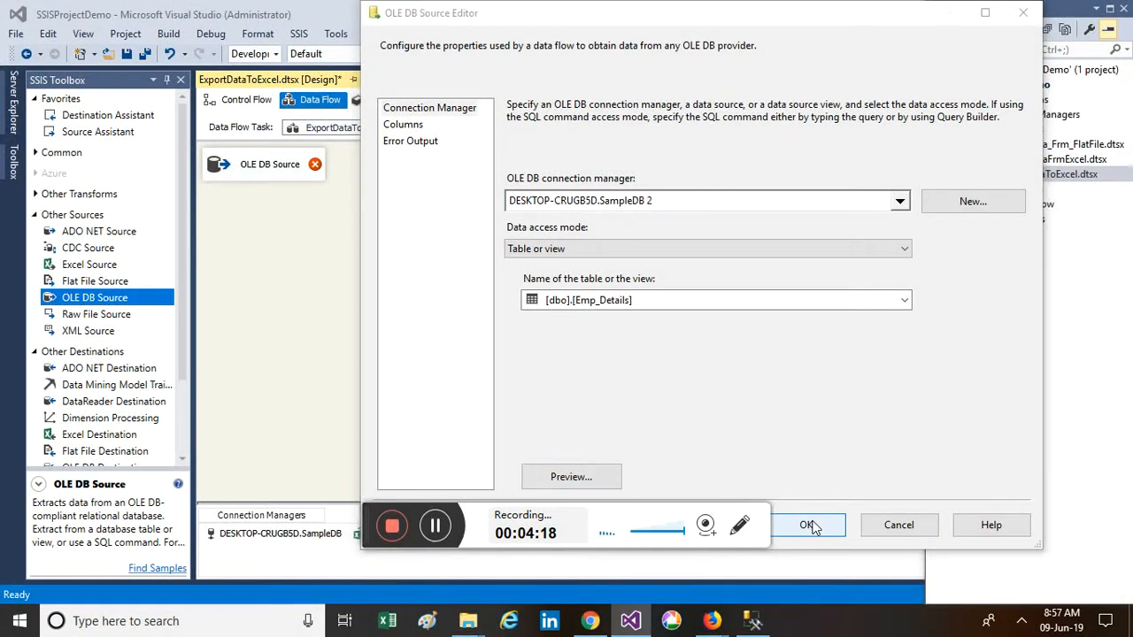
- Add an Excel Destination below the OLE DB Source and connect the source's data output to it
left_click_drag(286, 179, 360, 185)
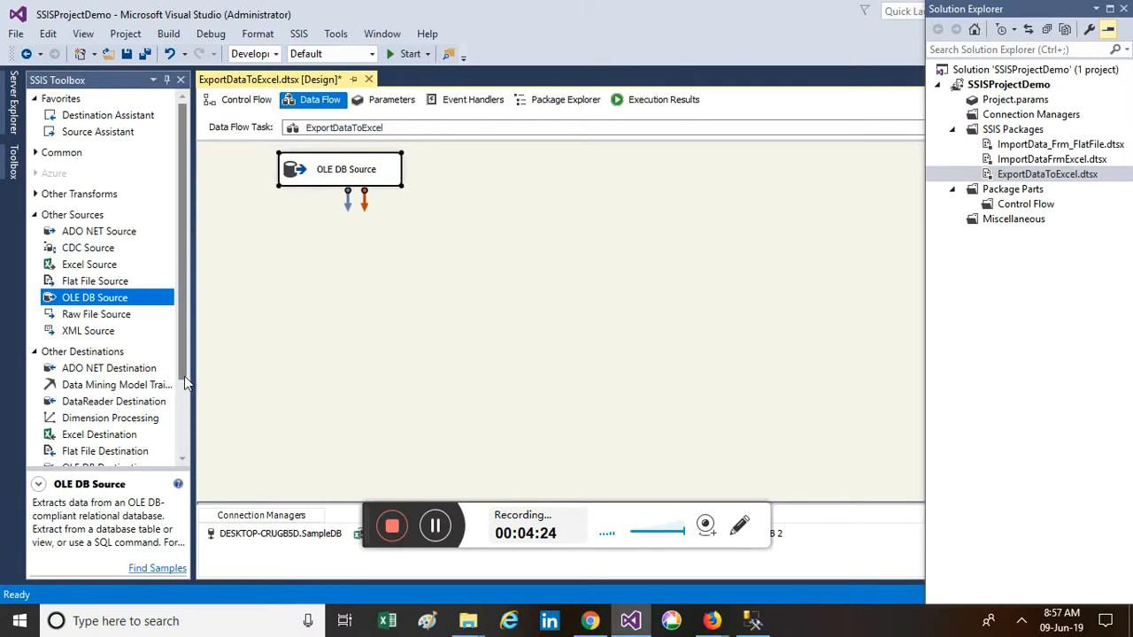
scroll(186, 382, "down", 2)
left_click(110, 397)
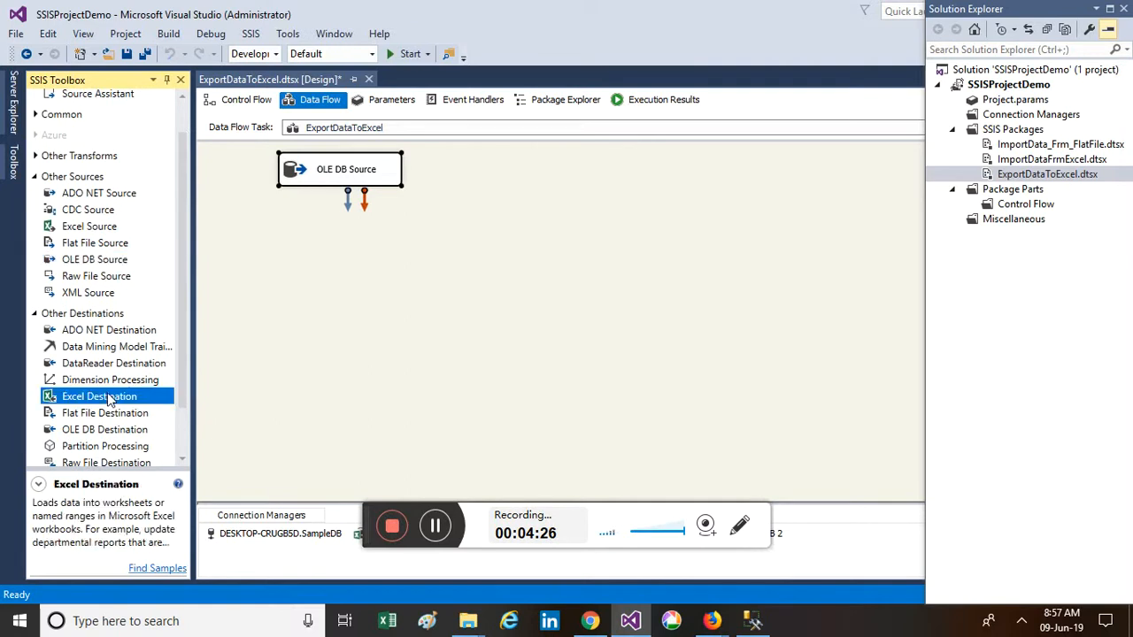
left_click_drag(110, 398, 321, 295)
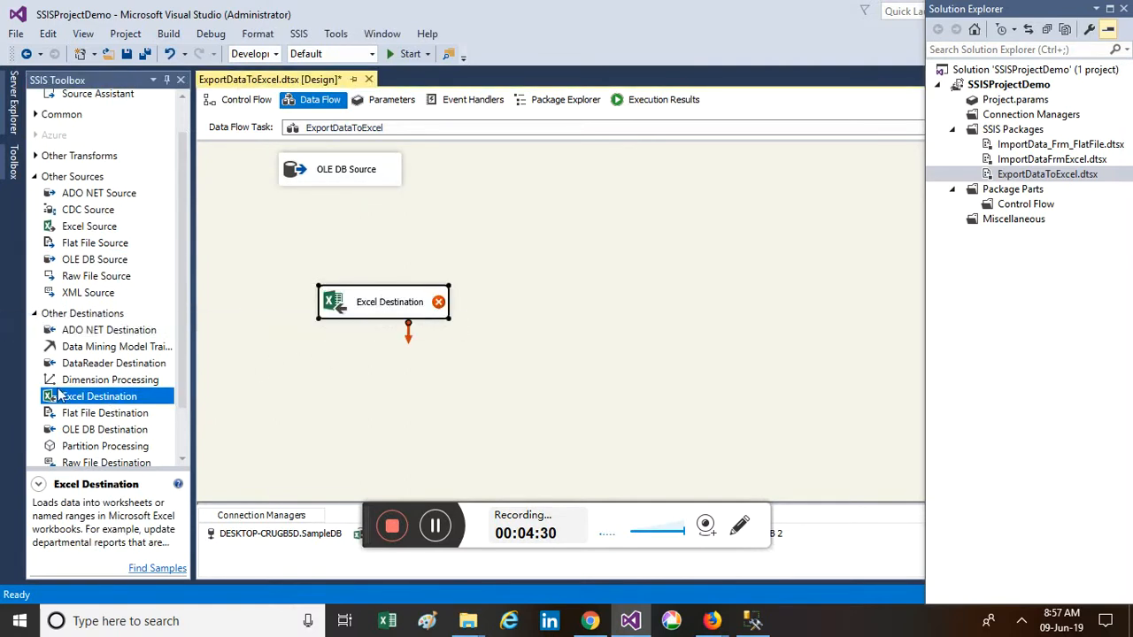
double_click(403, 303)
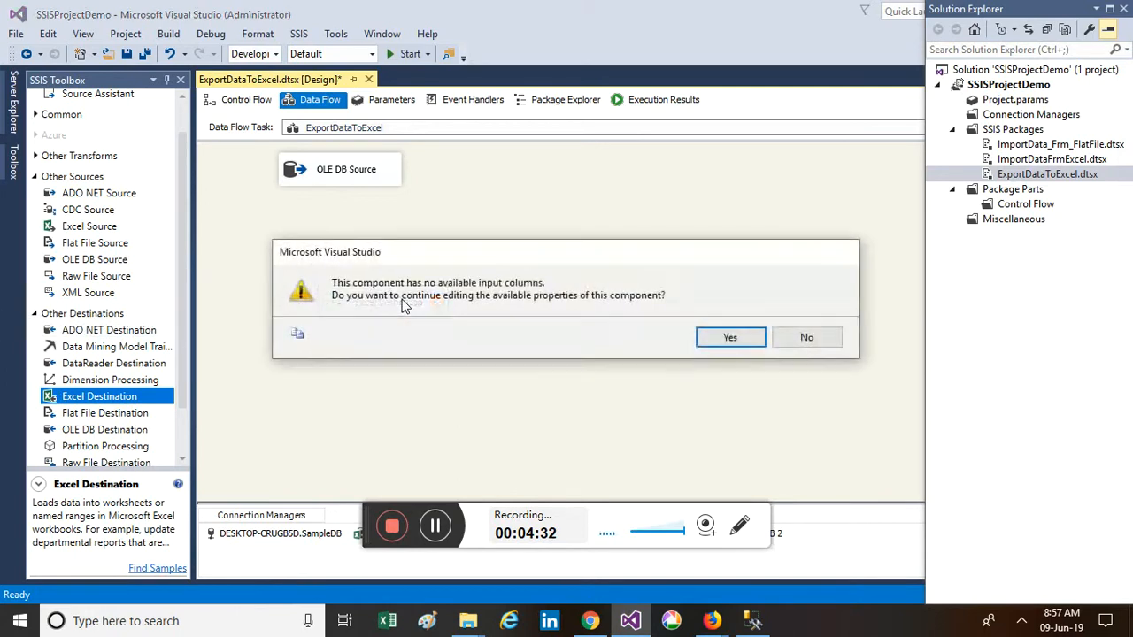
left_click(809, 338)
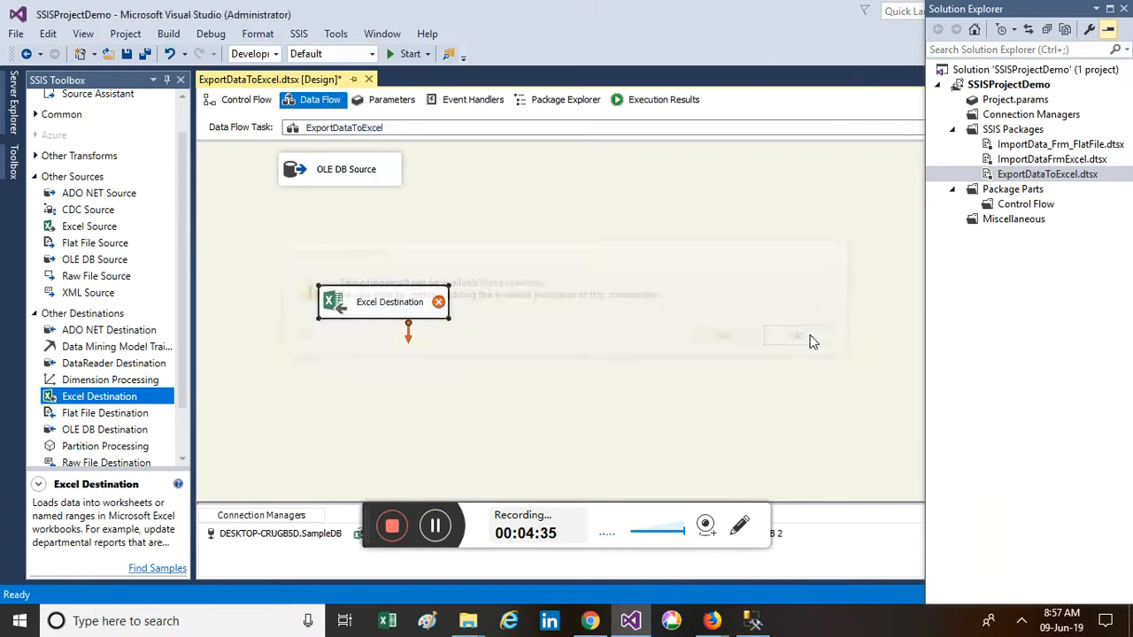
left_click(329, 174)
left_click_drag(346, 201, 386, 304)
- In the Excel Destination's settings, create a new Excel connection to the EmpData.xlsx workbook
double_click(389, 306)
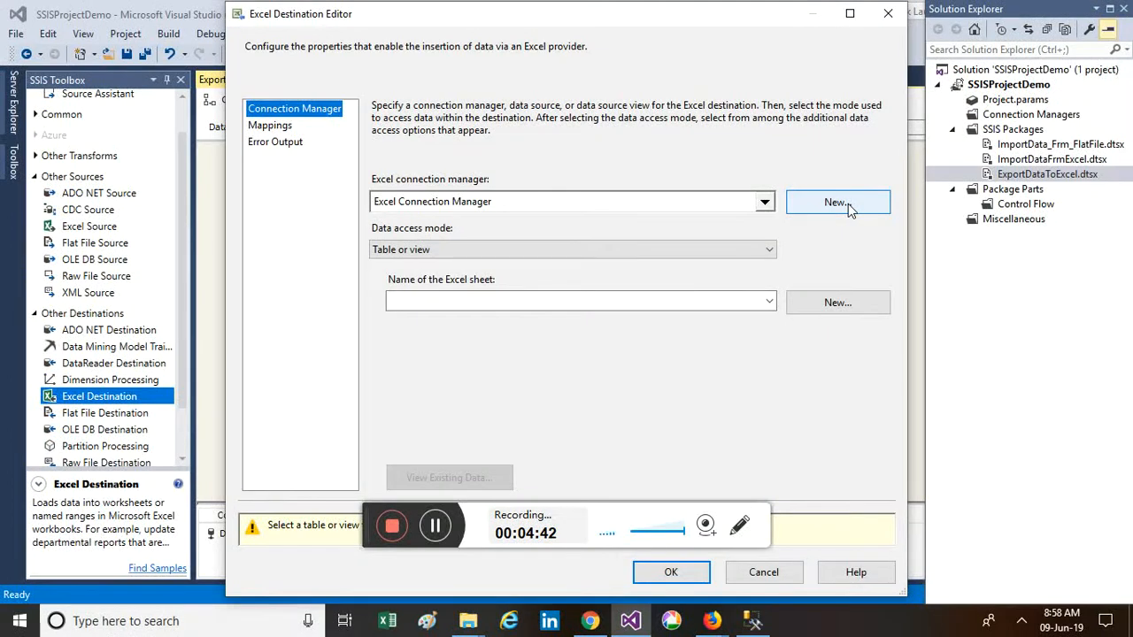
left_click(836, 202)
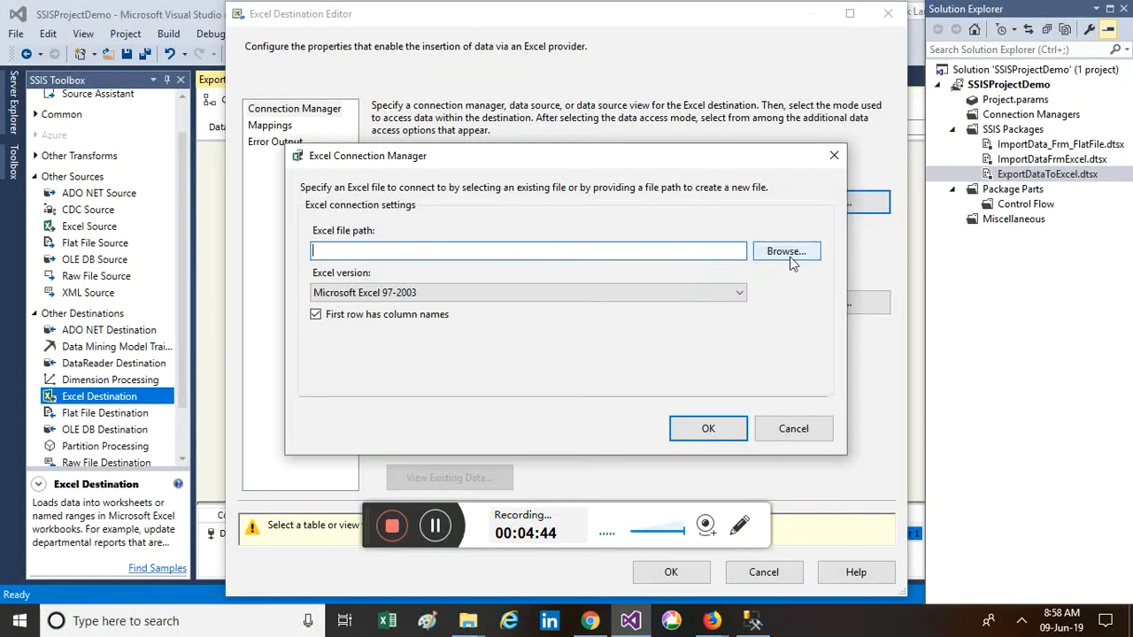
left_click(788, 252)
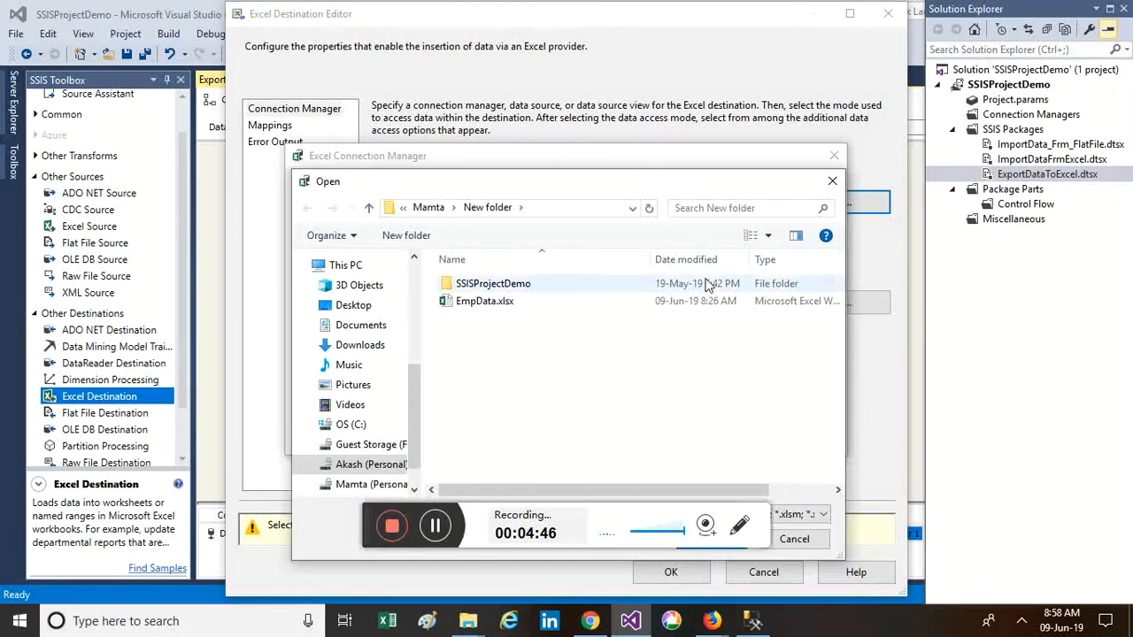
left_click(462, 306)
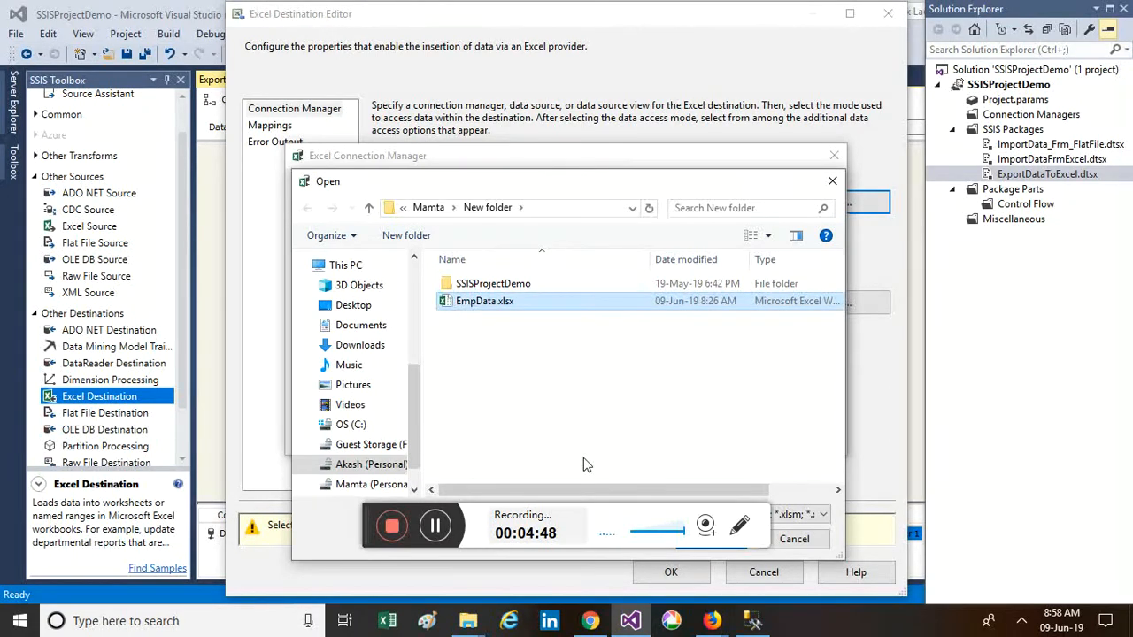
left_click_drag(731, 186, 820, 94)
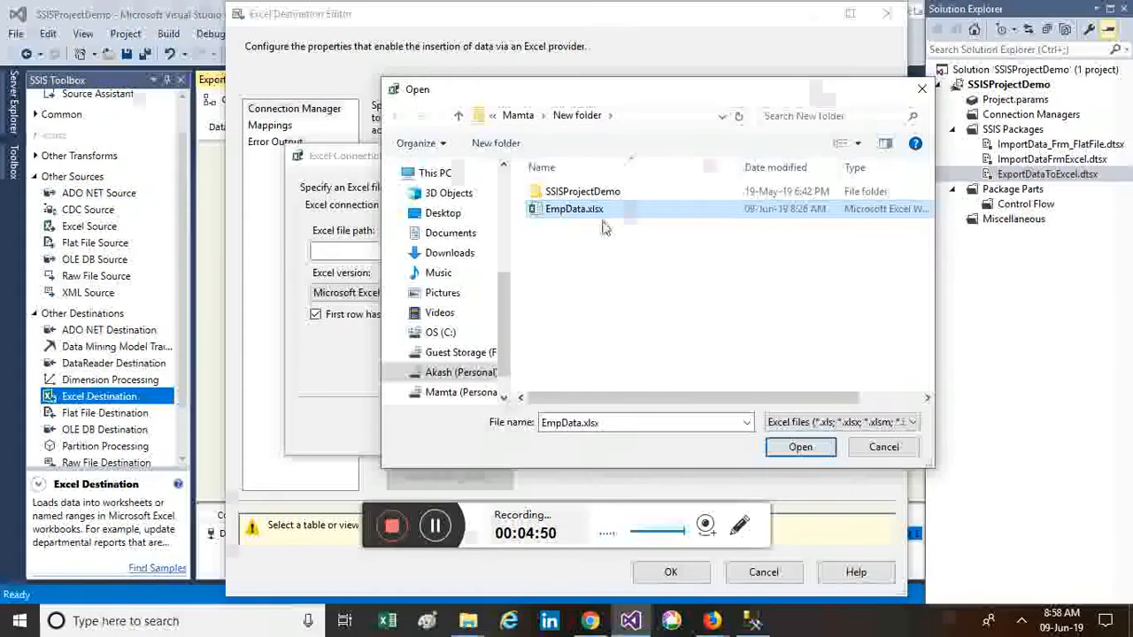
left_click(800, 448)
left_click(704, 428)
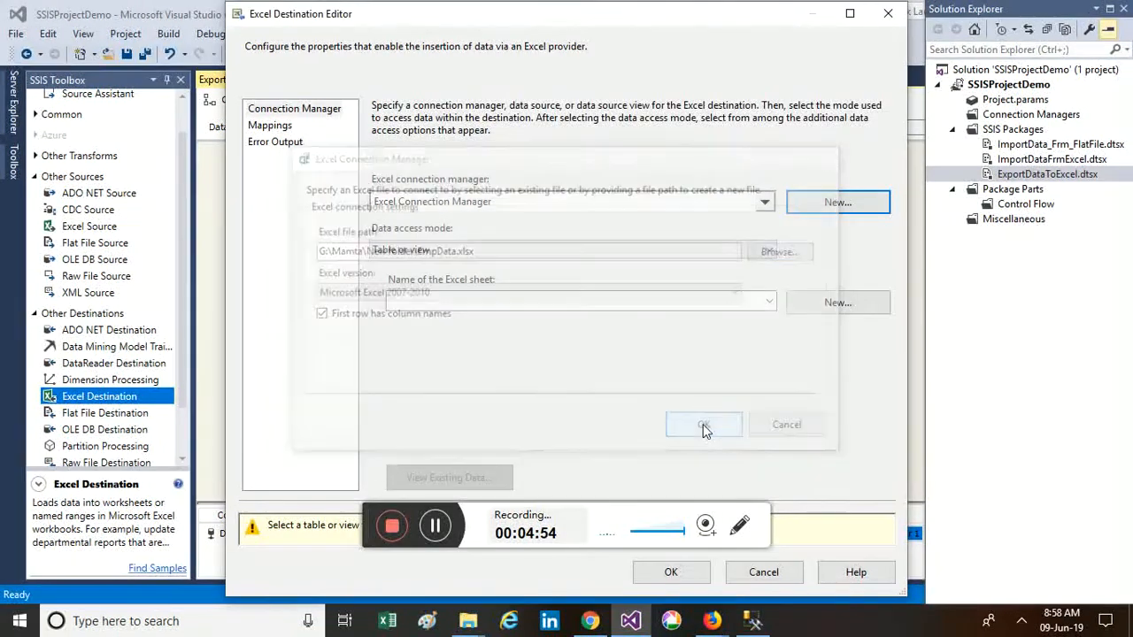
- Choose ExportedData$ as the destination's Excel sheet and preview the sheet's existing data
left_click(768, 301)
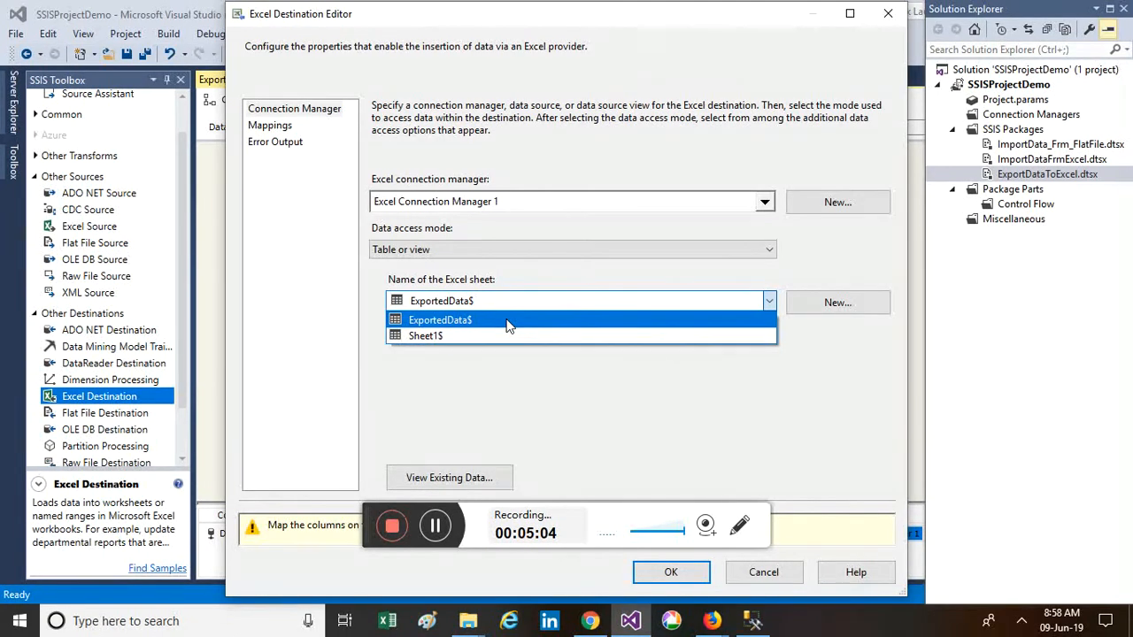
left_click(507, 325)
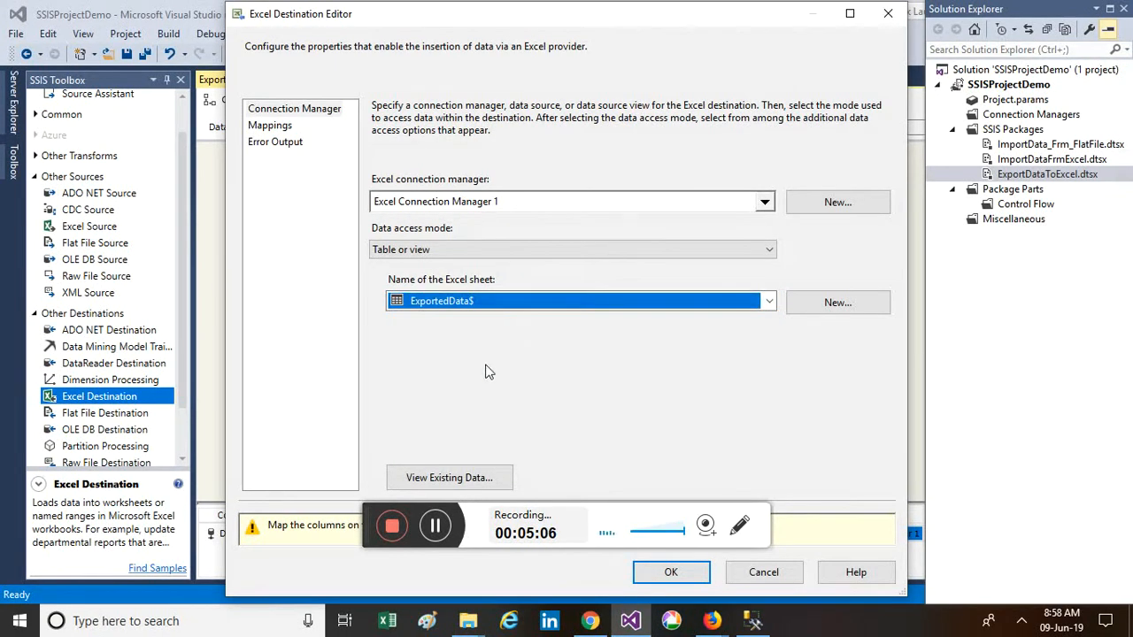
left_click(453, 478)
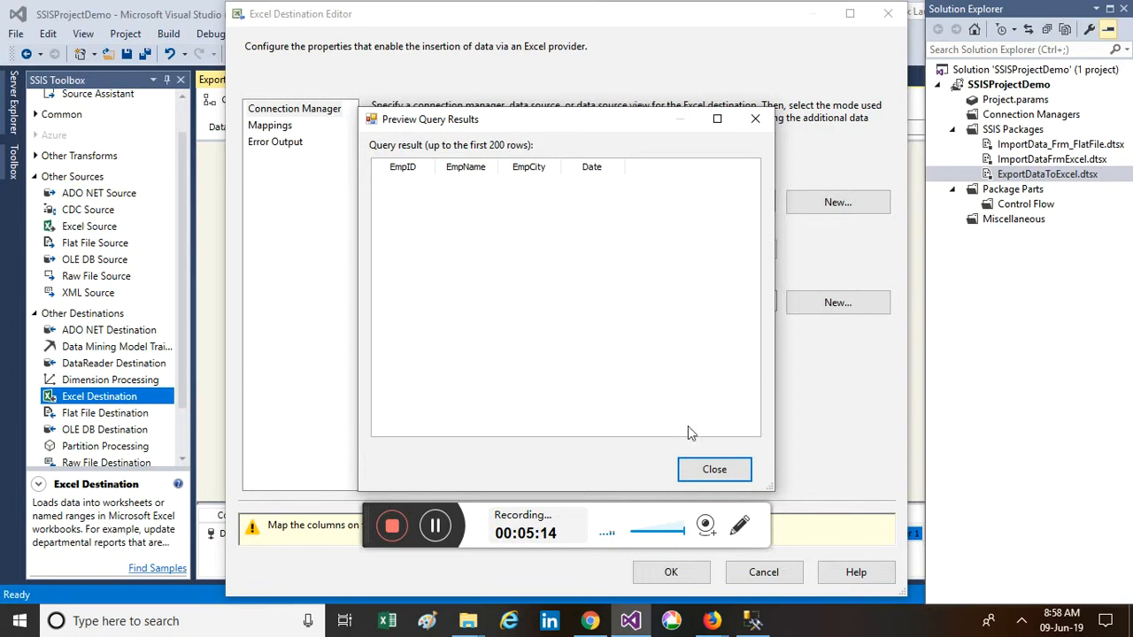
left_click(714, 470)
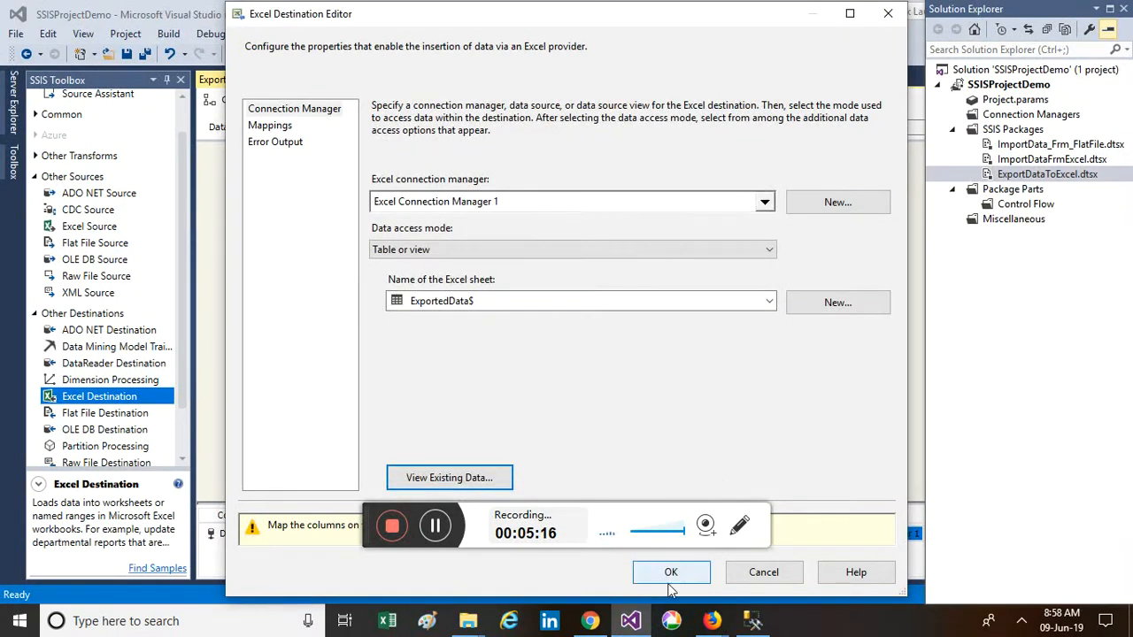
- In the Excel Destination's mappings, map City to the EmpCity column and CreatedDate to the Date column
left_click(267, 129)
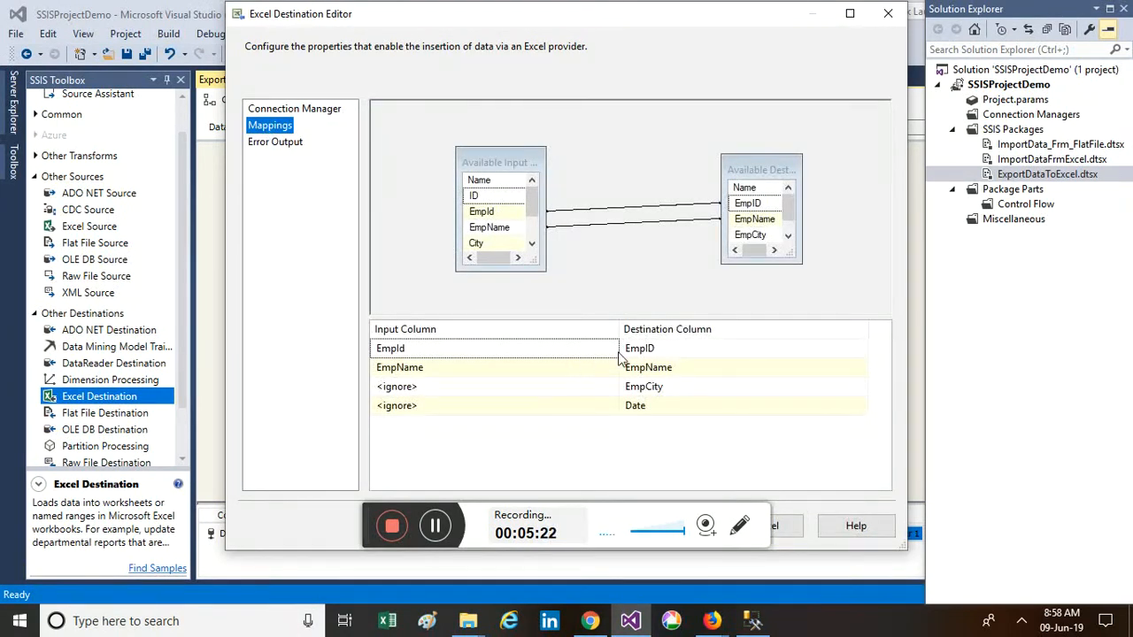
mouse_move(598, 354)
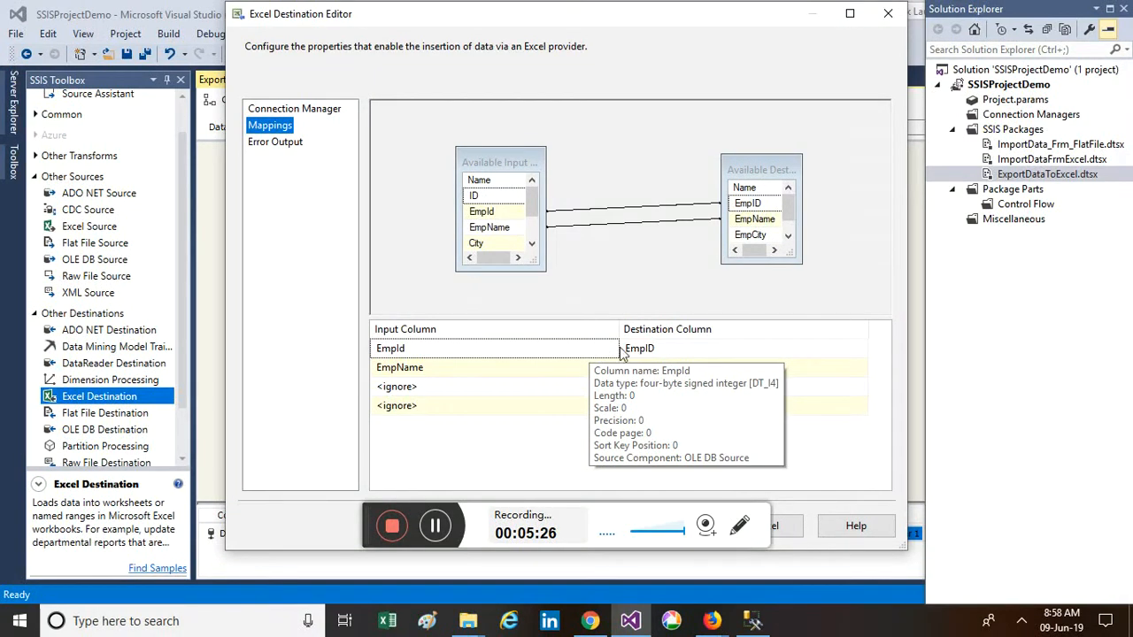
mouse_move(662, 352)
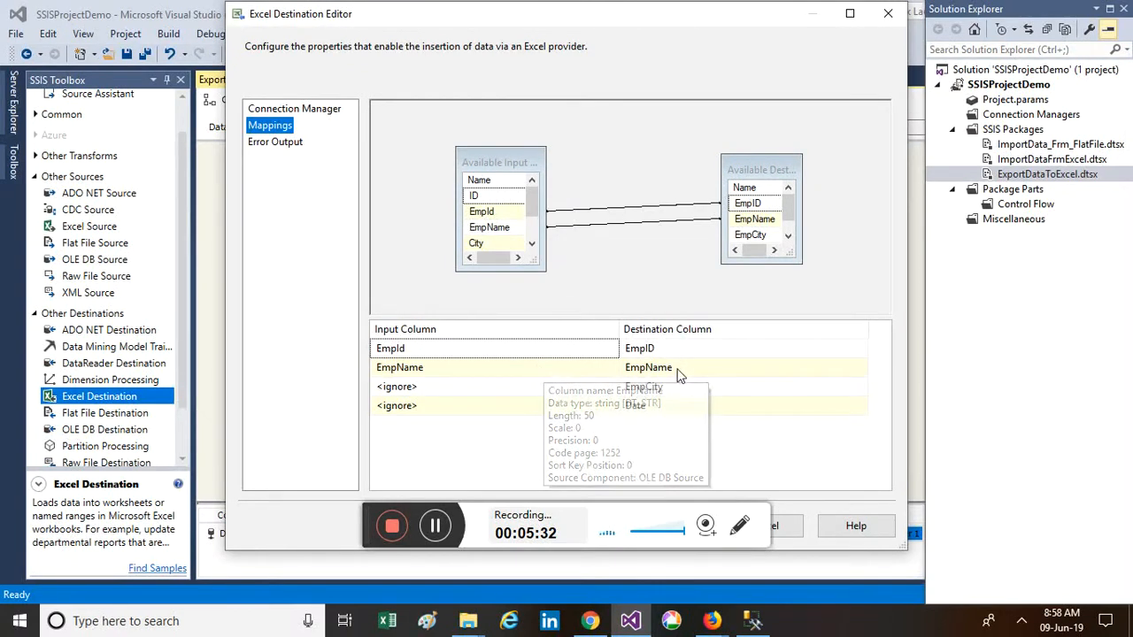
left_click(584, 386)
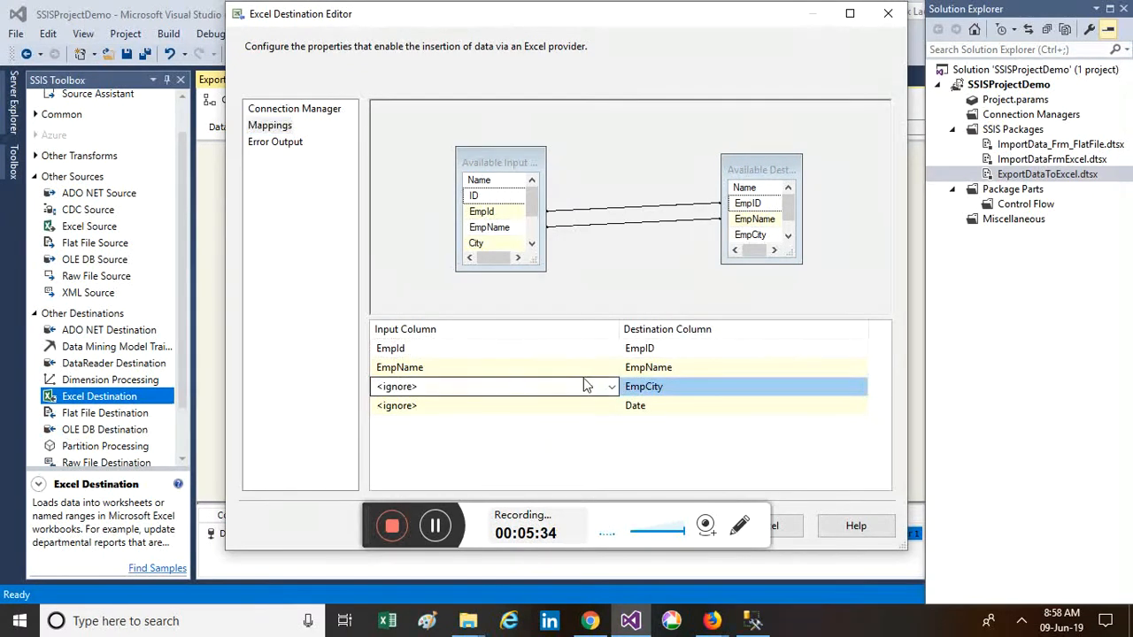
left_click(583, 386)
left_click(529, 434)
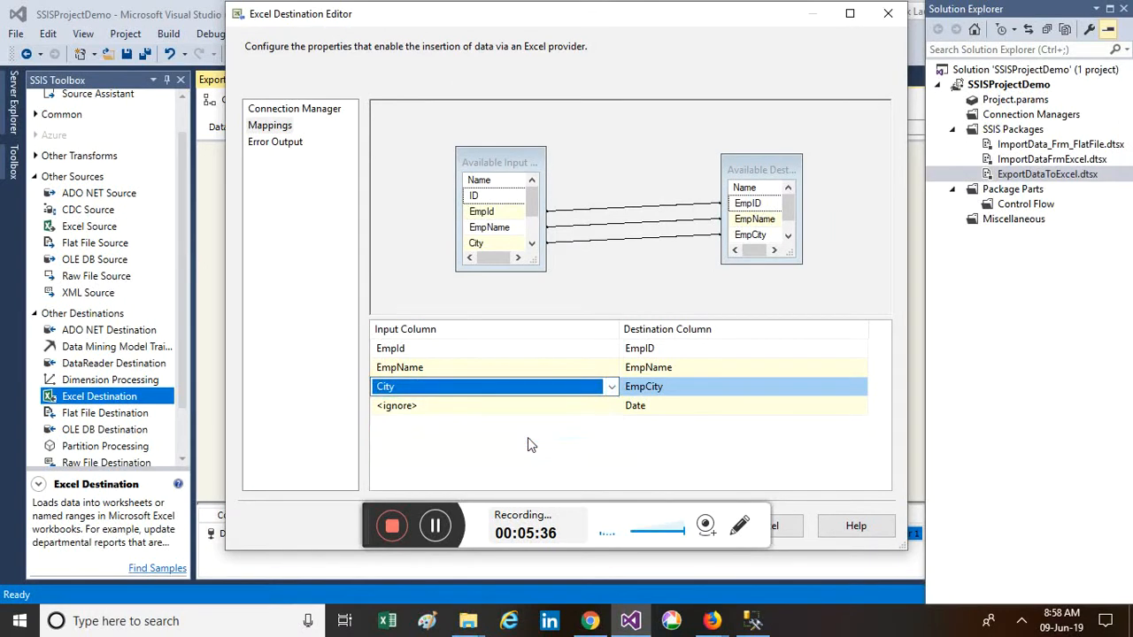
left_click(617, 406)
left_click(613, 407)
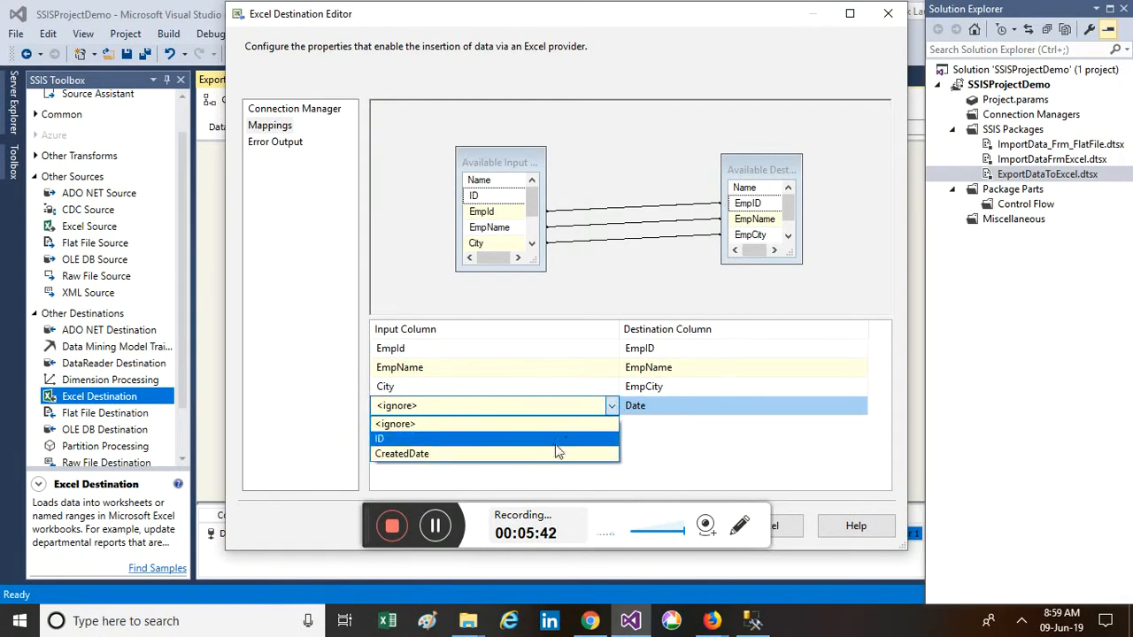
left_click(554, 448)
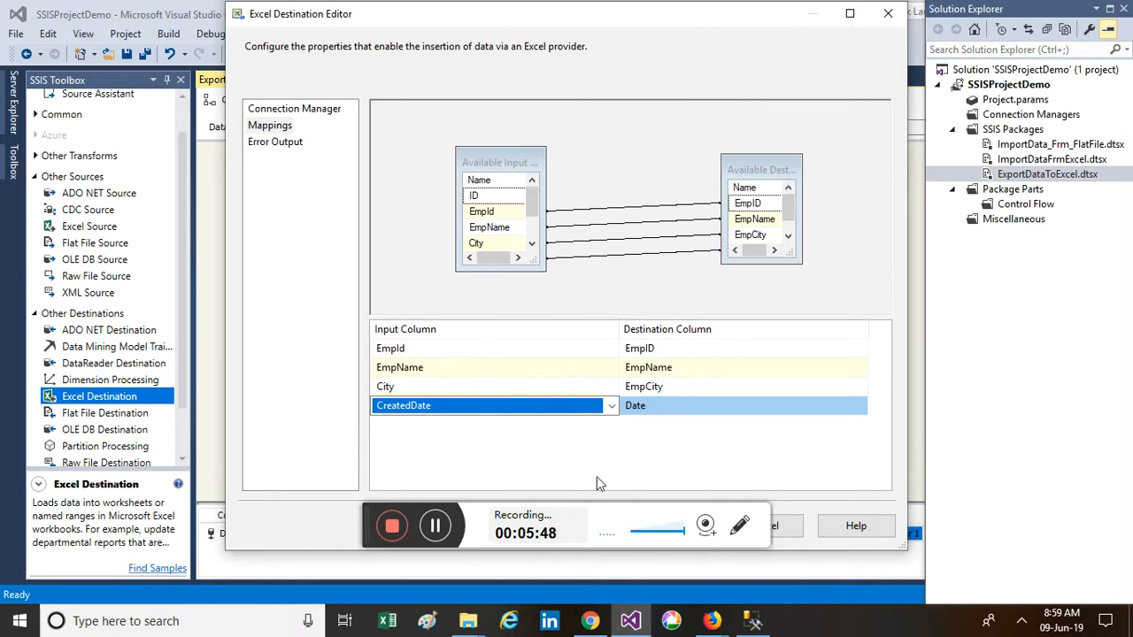
left_click(586, 517)
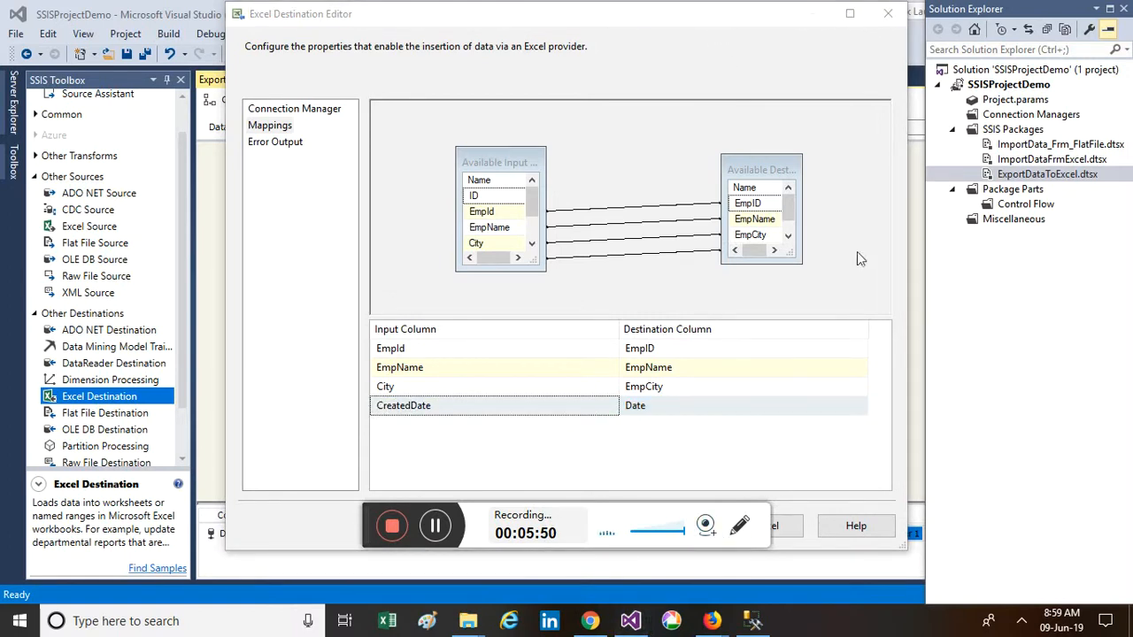
- Accept the Excel Destination's column mappings and check the error flagged on the component
left_click_drag(619, 21, 740, 43)
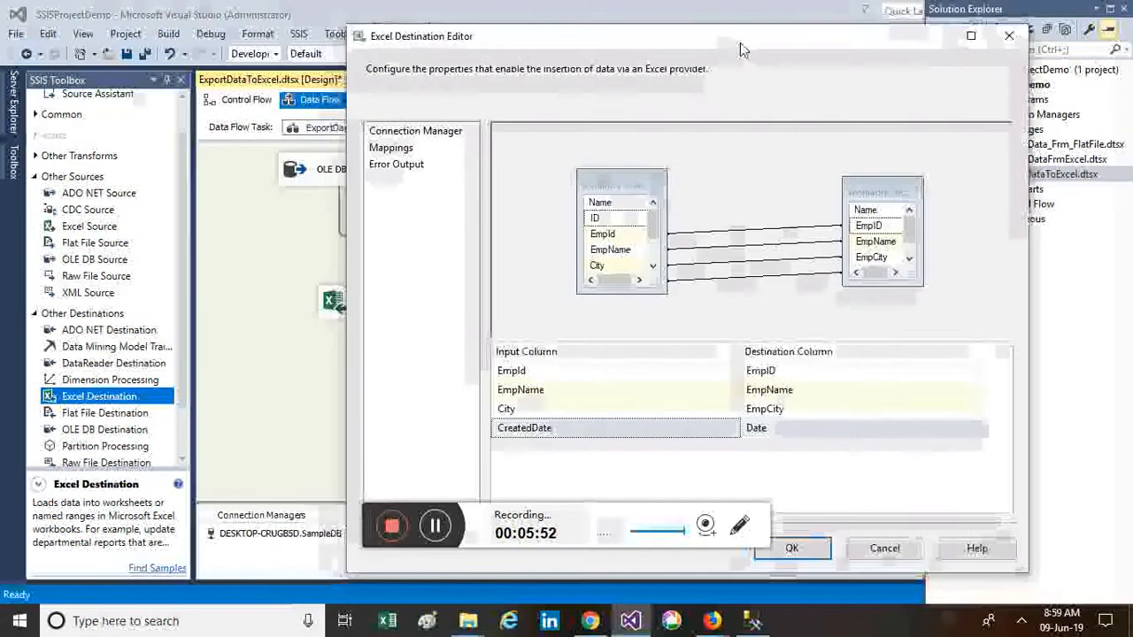
left_click(772, 352)
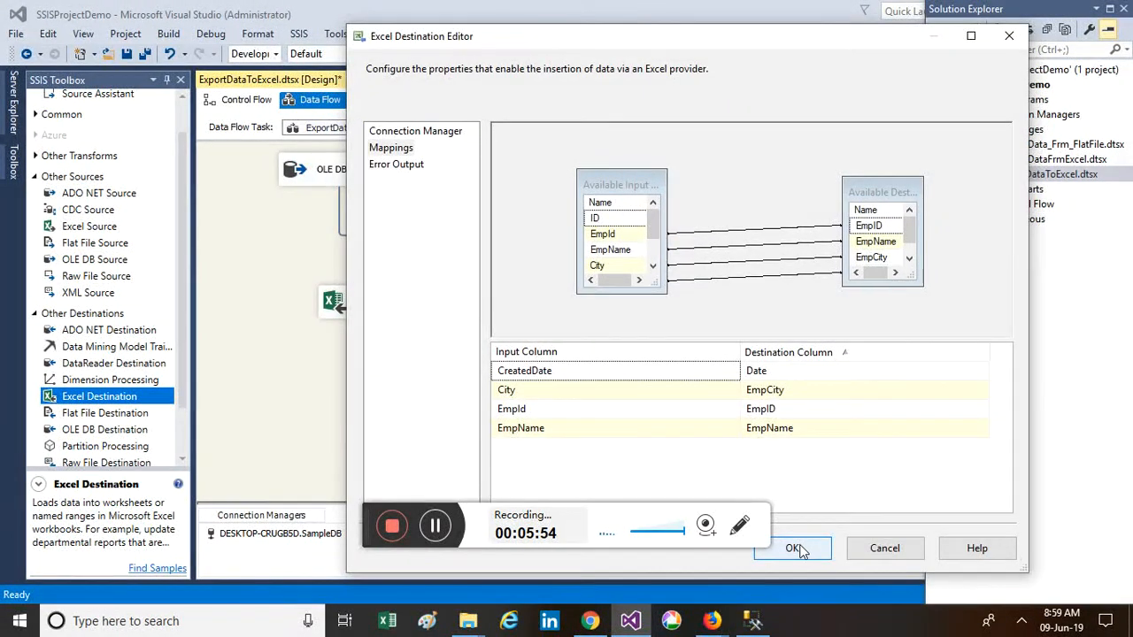
left_click(792, 549)
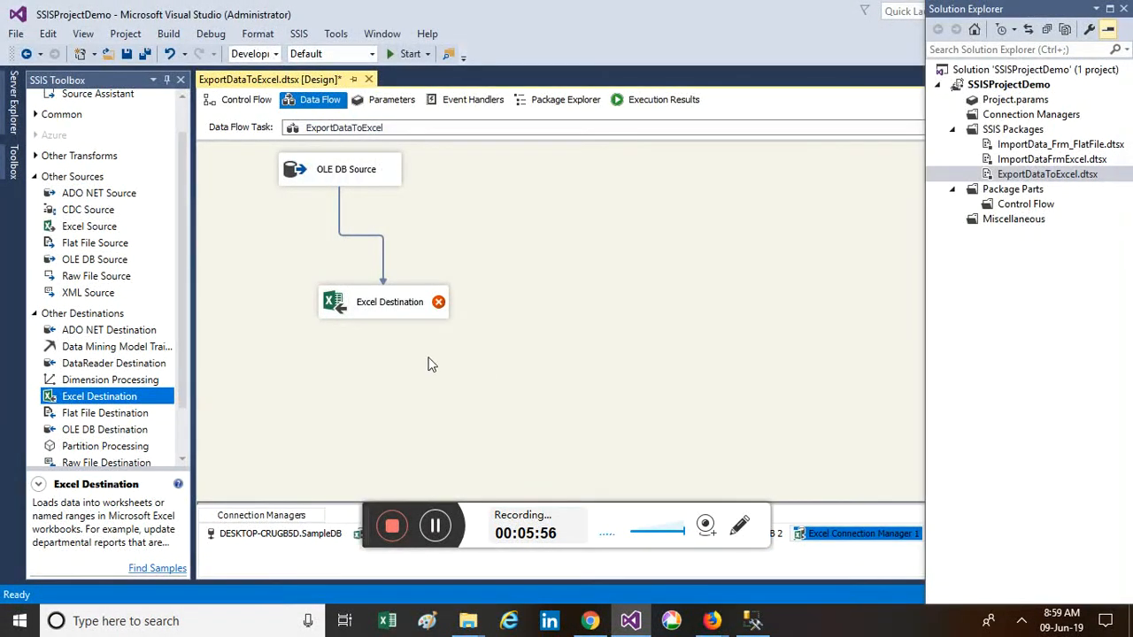
mouse_move(443, 306)
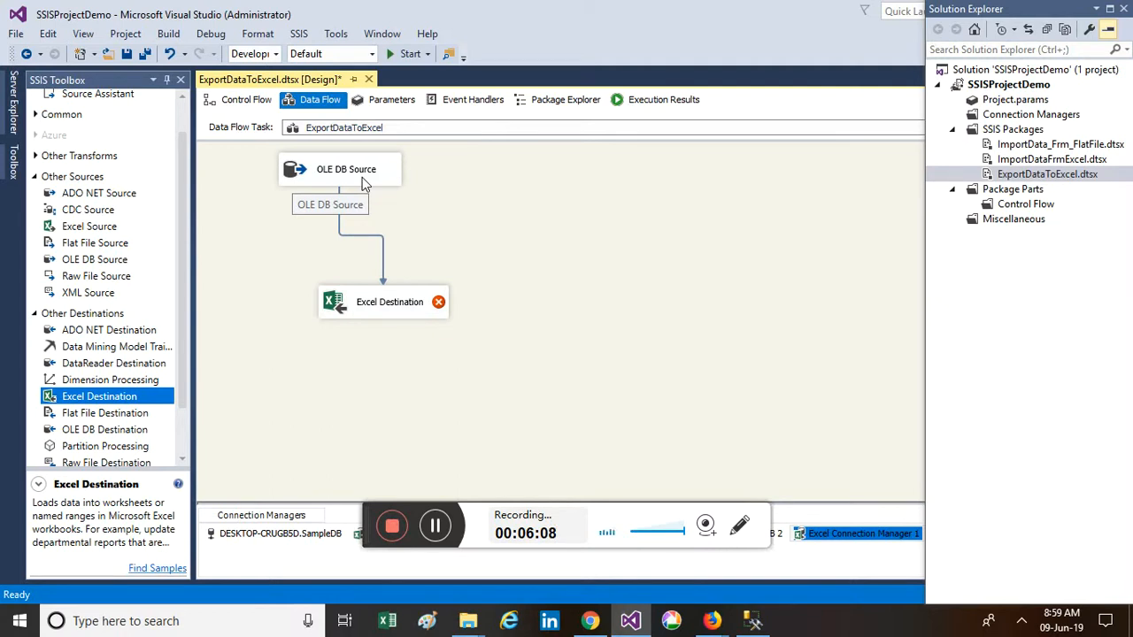
left_click(376, 303)
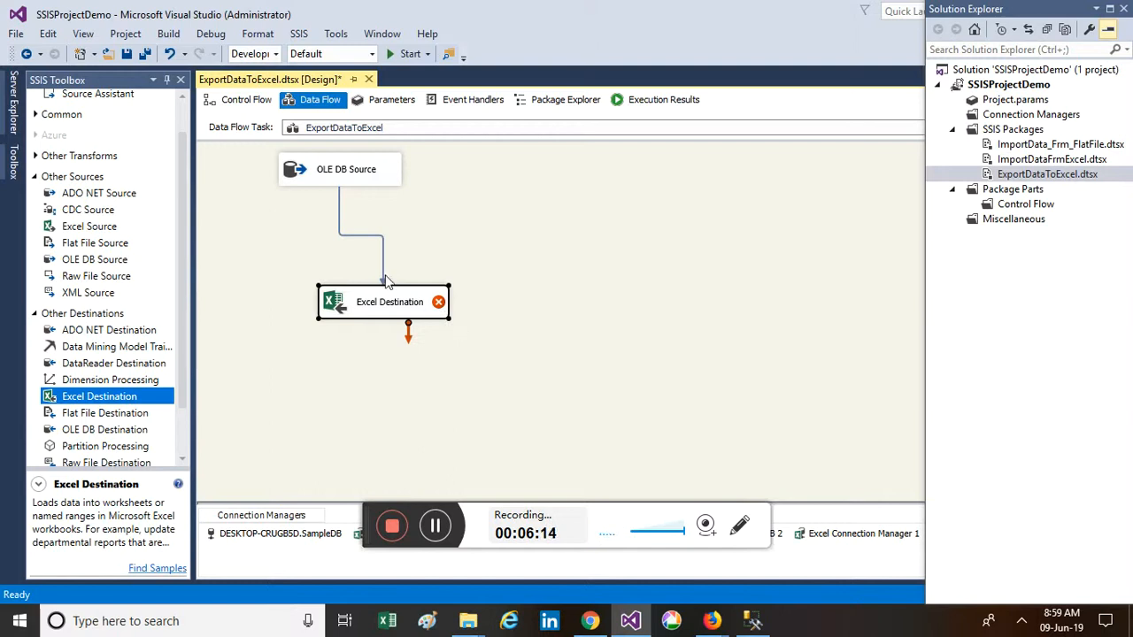
- Add a Data Conversion transformation to the data flow and delete the path between OLE DB Source and Excel Destination
left_click(36, 115)
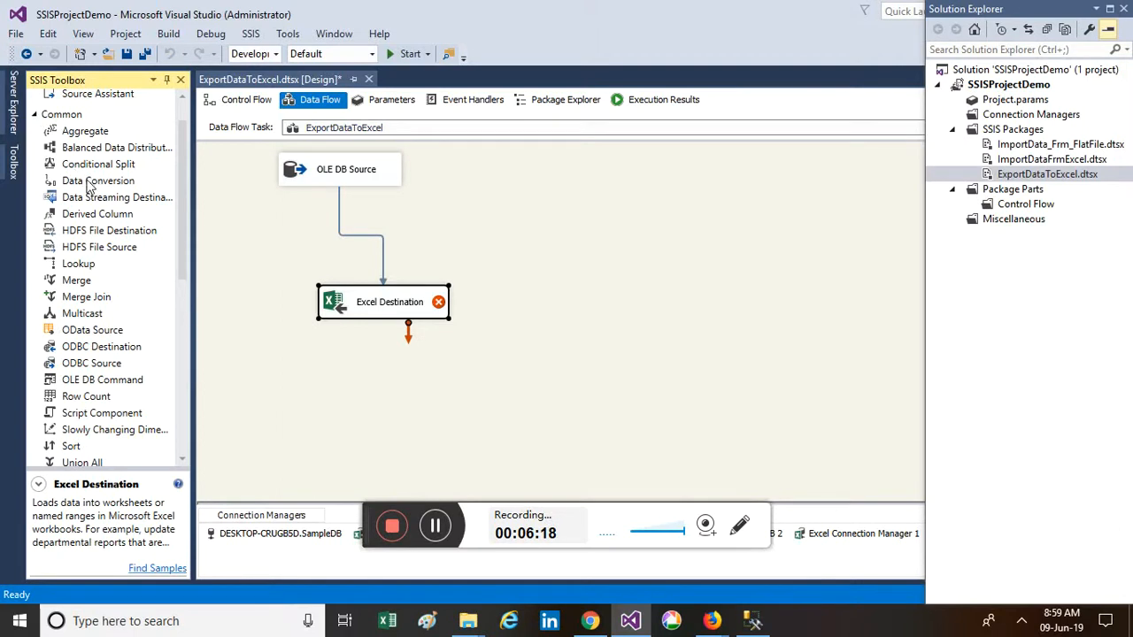
left_click_drag(89, 184, 409, 234)
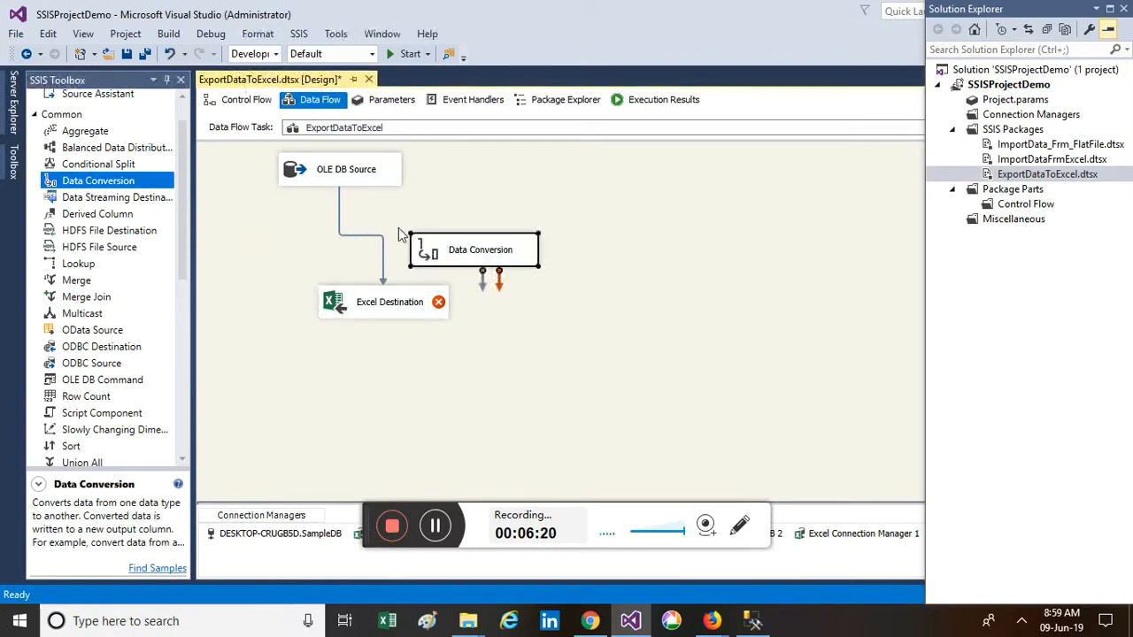
left_click(365, 181)
left_click(353, 239)
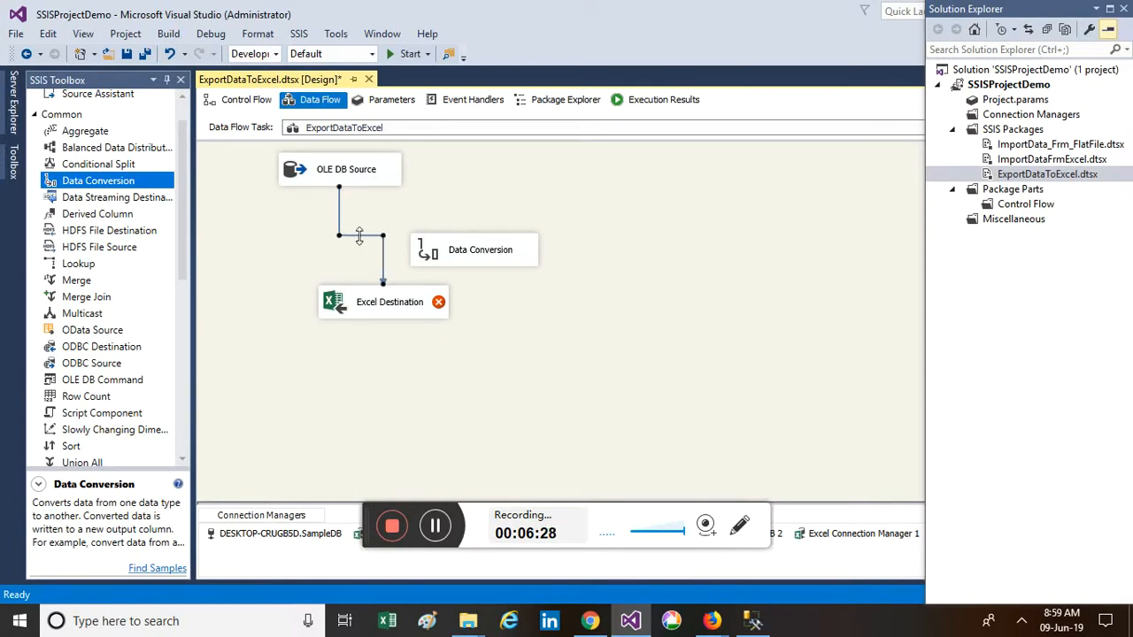
key("Delete")
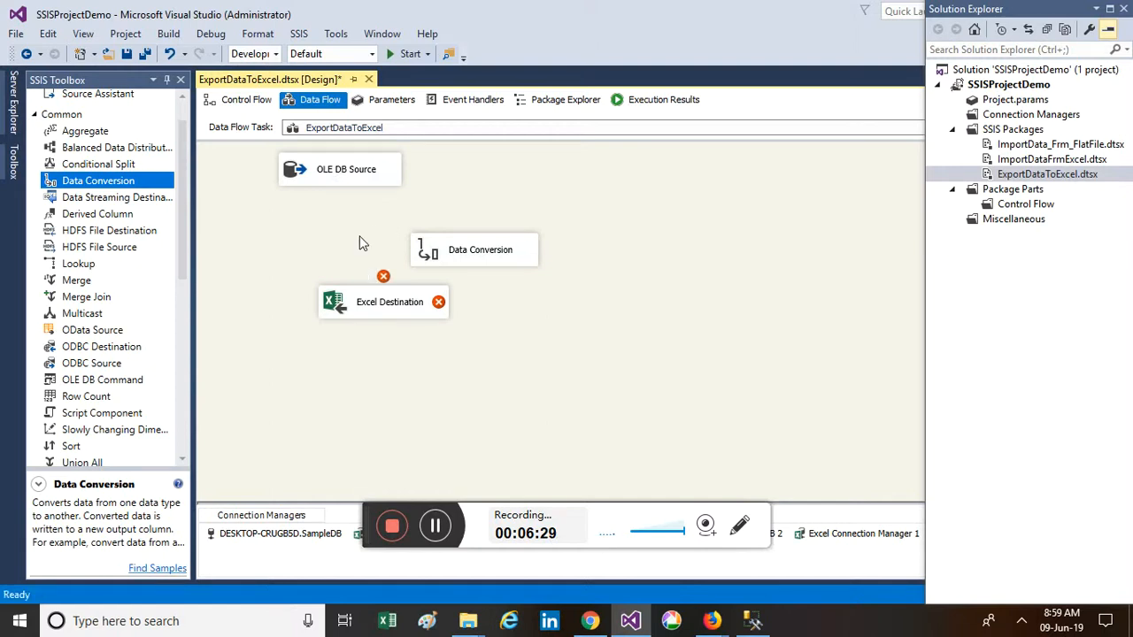
- Connect the OLE DB Source's data output to Data Conversion, and Data Conversion's data output to Excel Destination
left_click(345, 183)
left_click_drag(348, 202, 447, 252)
left_click(485, 263)
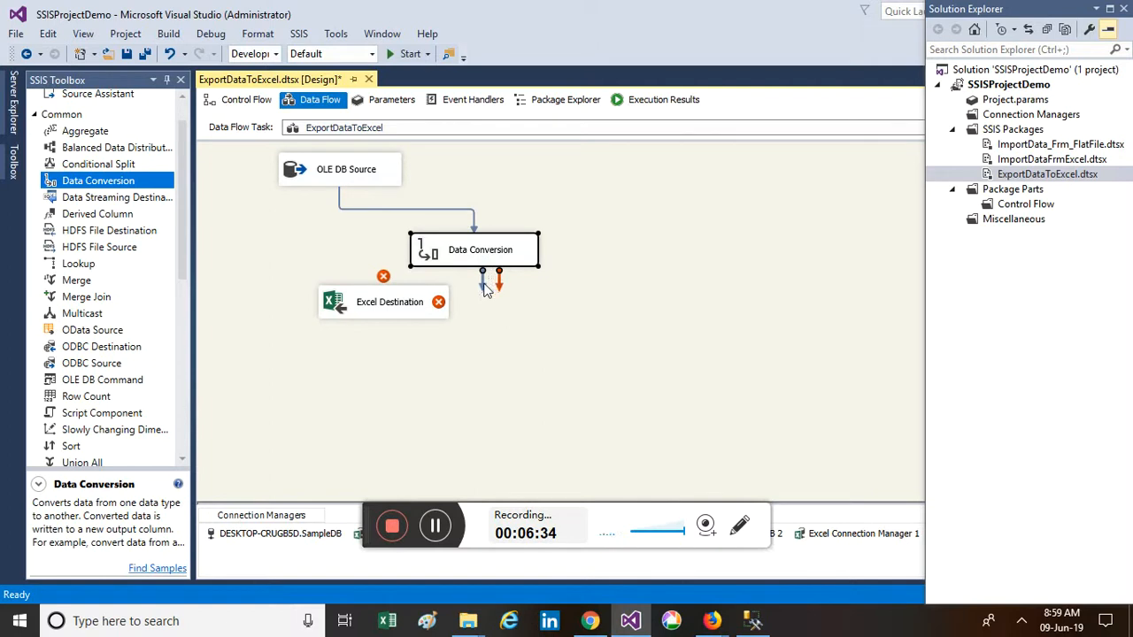
left_click_drag(485, 291, 436, 301)
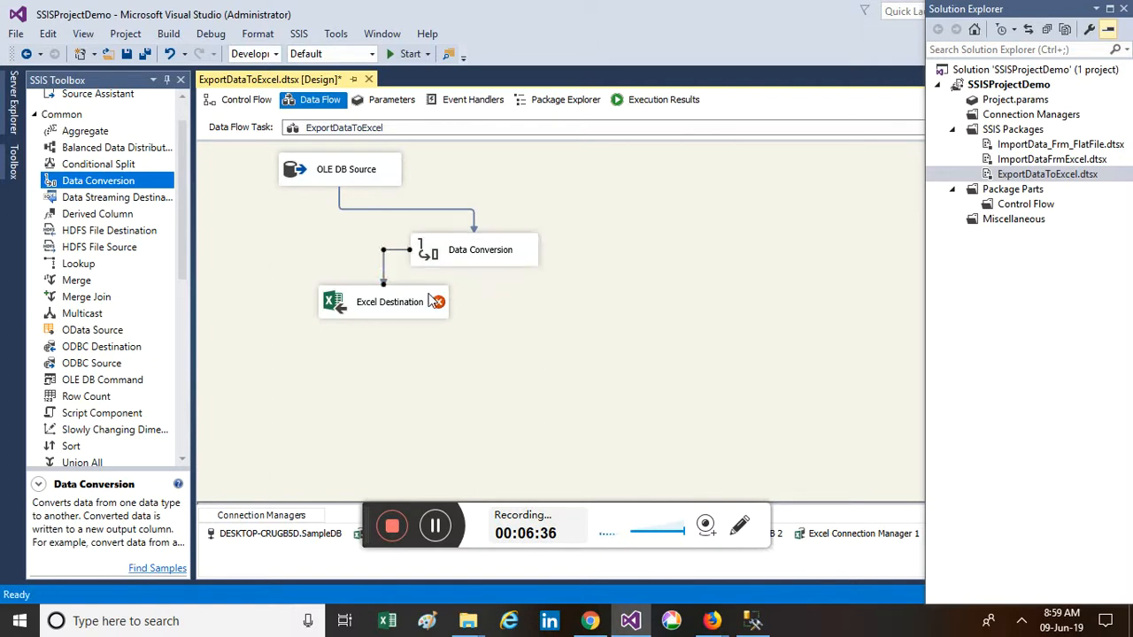
- In the Data Conversion's settings, add EmpName and City as the input columns to convert
double_click(484, 261)
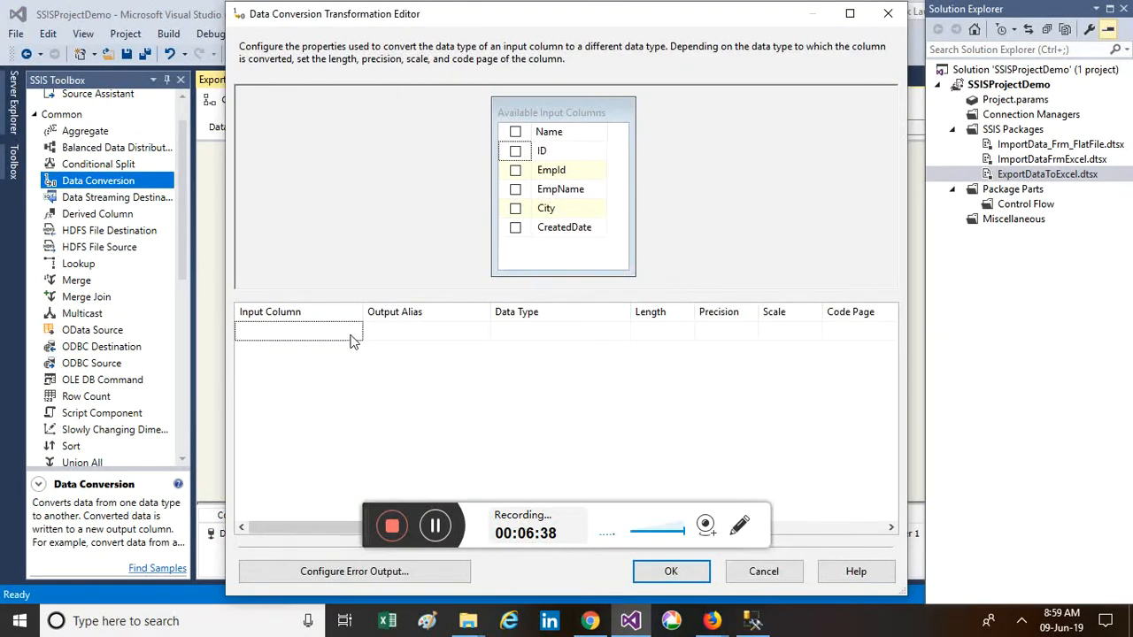
left_click(352, 334)
left_click(354, 332)
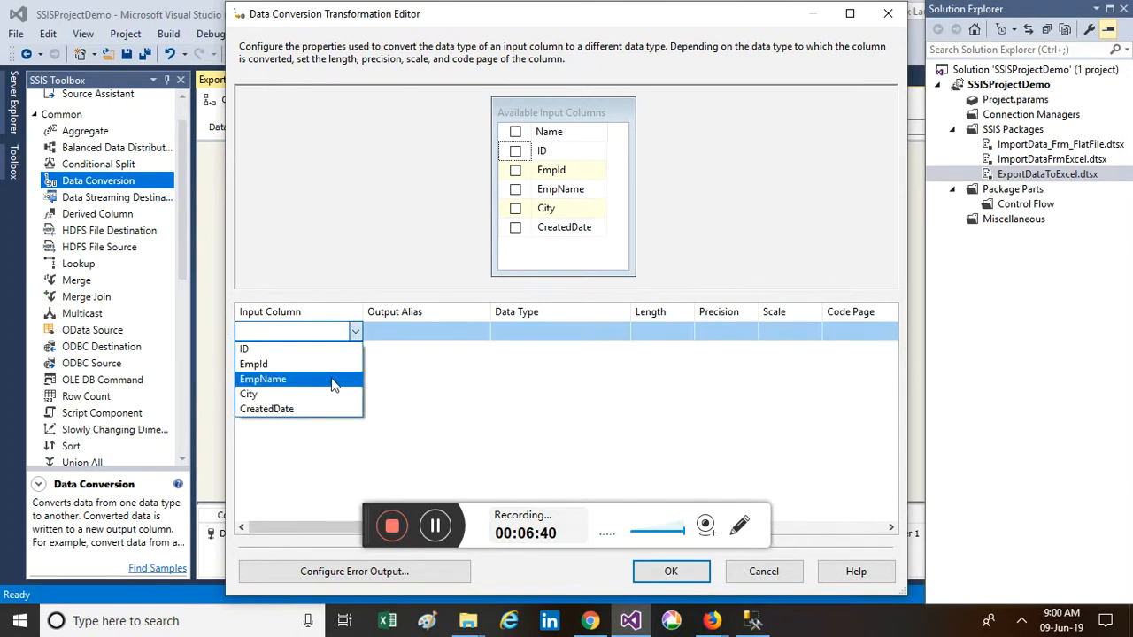
left_click(333, 382)
left_click(352, 350)
left_click(355, 351)
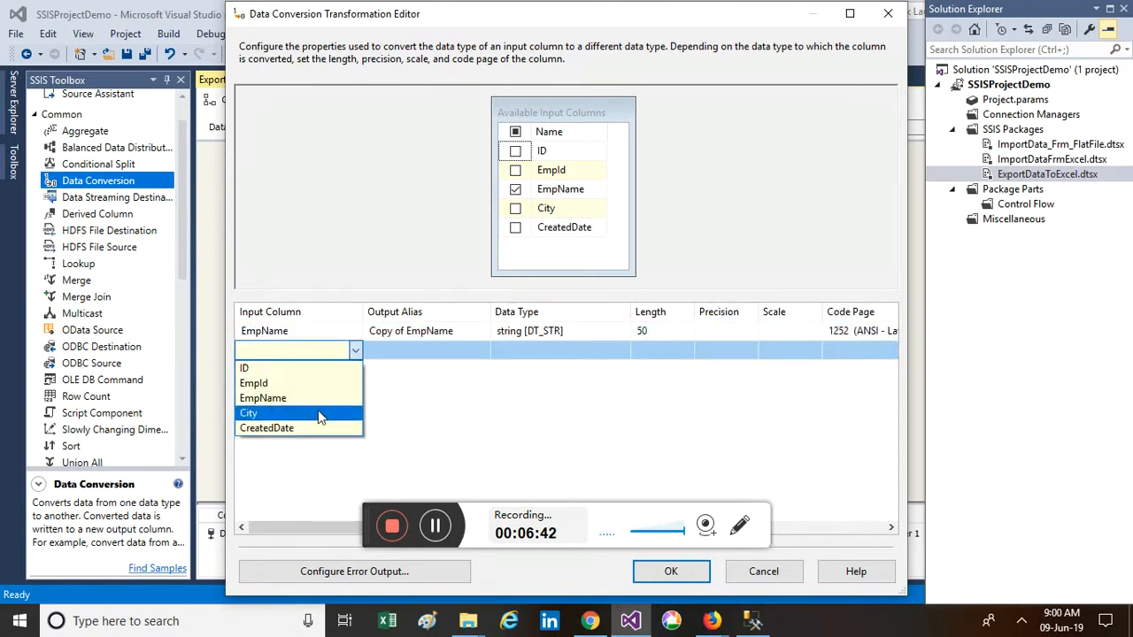
left_click(317, 412)
- Set the output data type of both EmpName and City to Unicode string [DT_WSTR] and accept the conversion settings
left_click(513, 333)
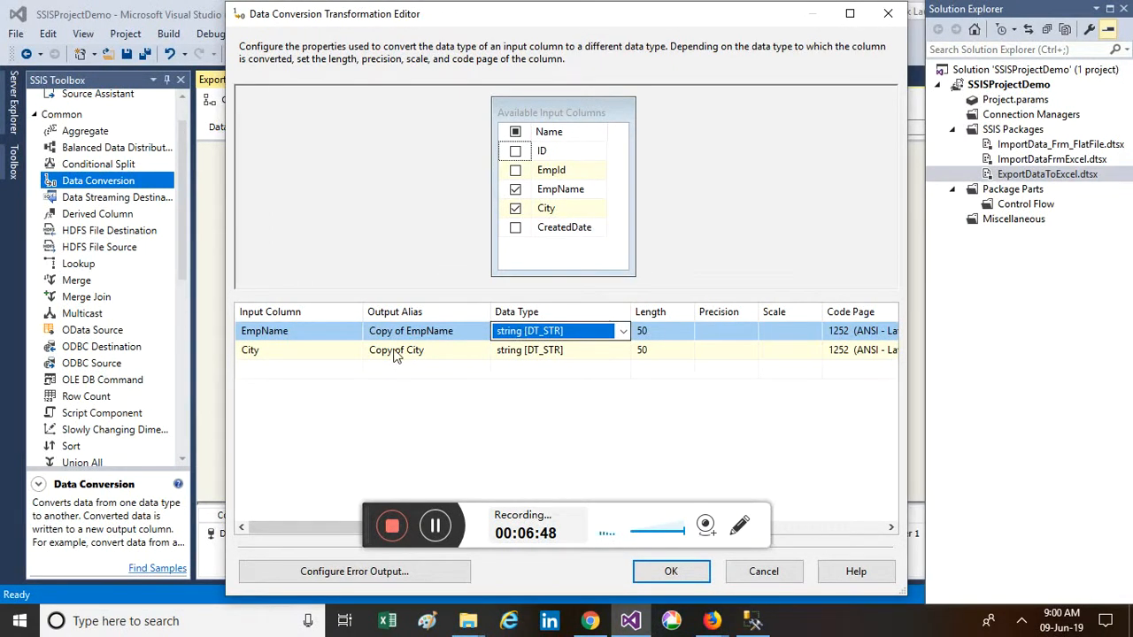
left_click(623, 331)
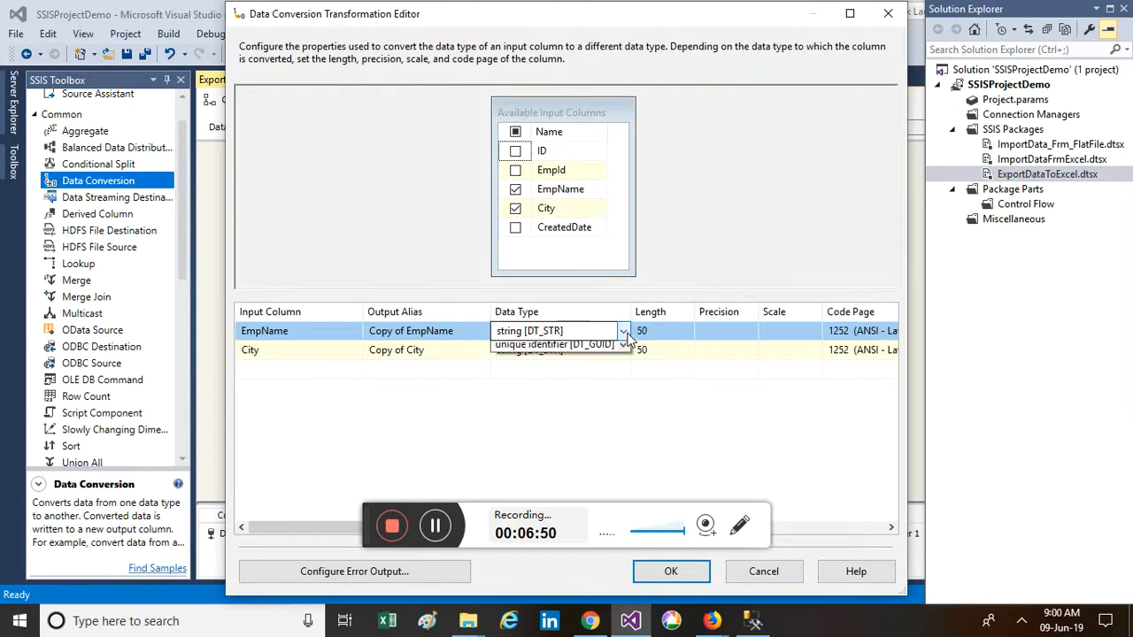
left_click(546, 425)
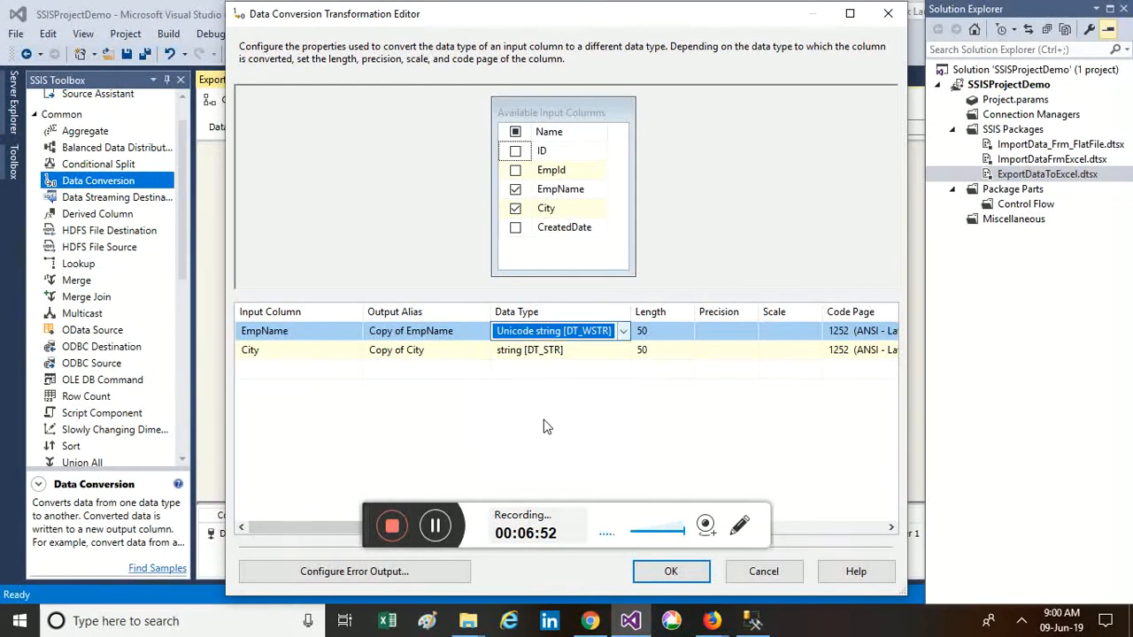
left_click(619, 350)
left_click(623, 350)
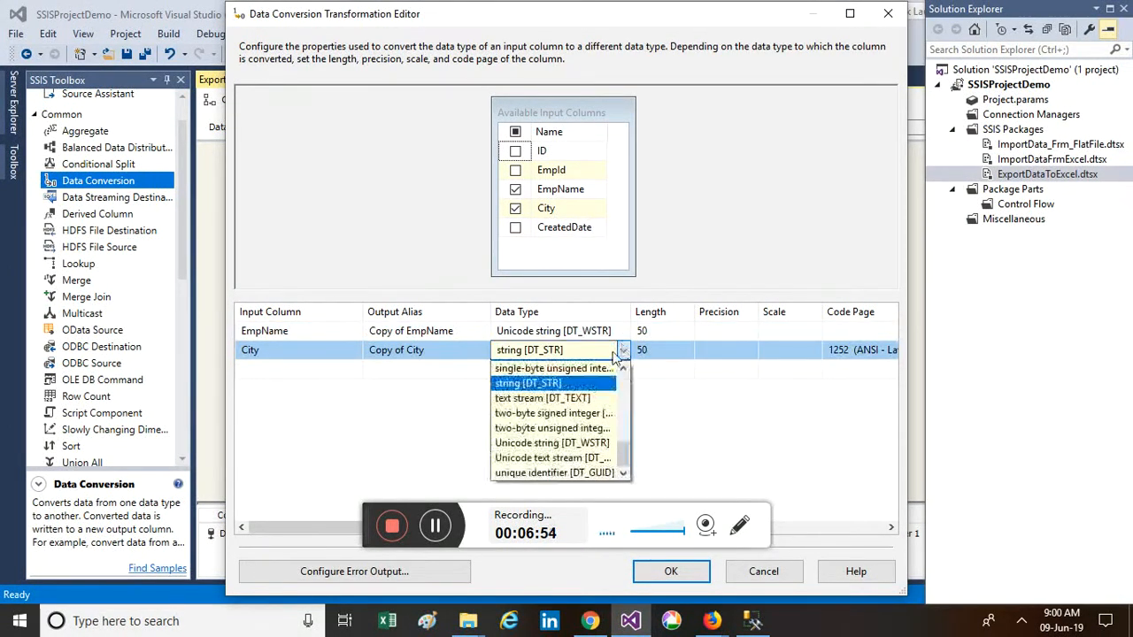
left_click(549, 445)
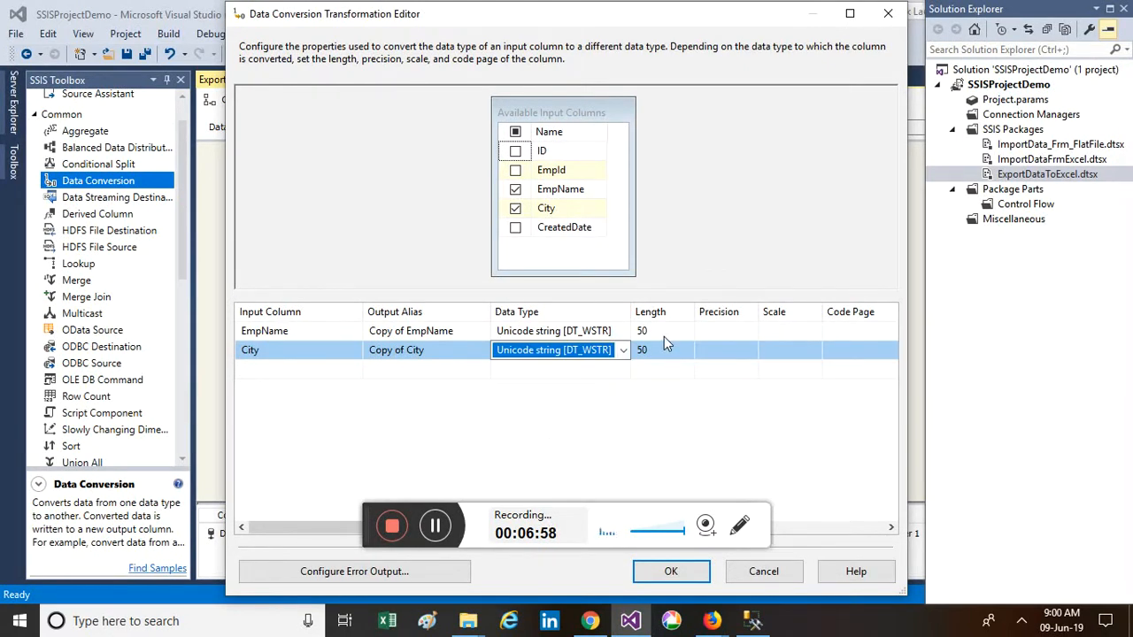
left_click(683, 569)
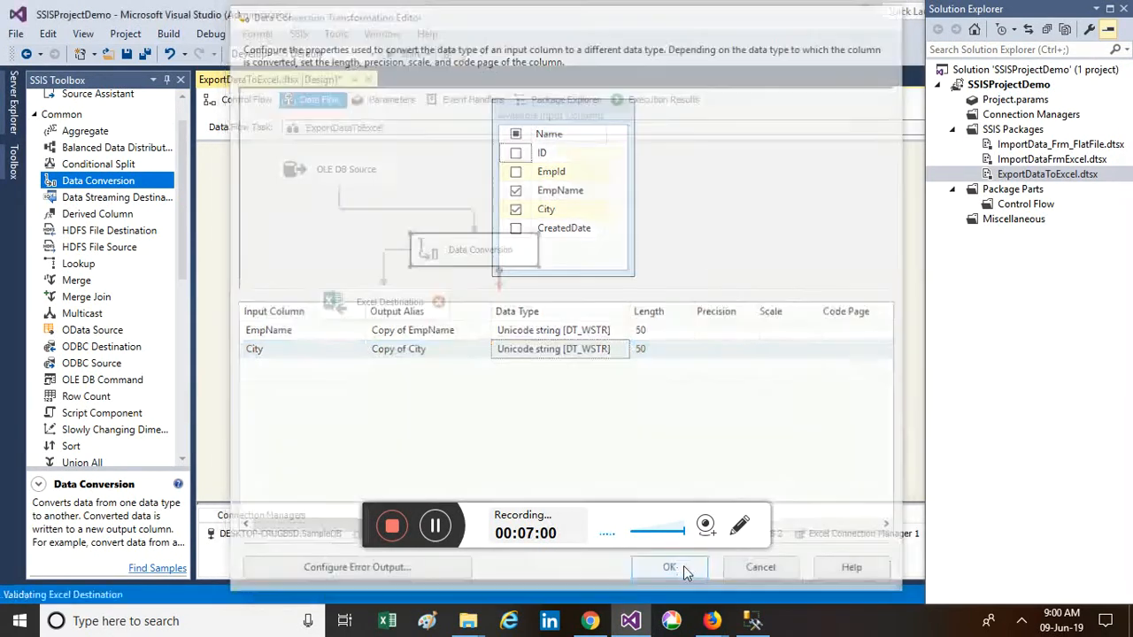
- In the Excel Destination's mappings, map Copy of EmpName to EmpName and Copy of City to EmpCity
double_click(395, 305)
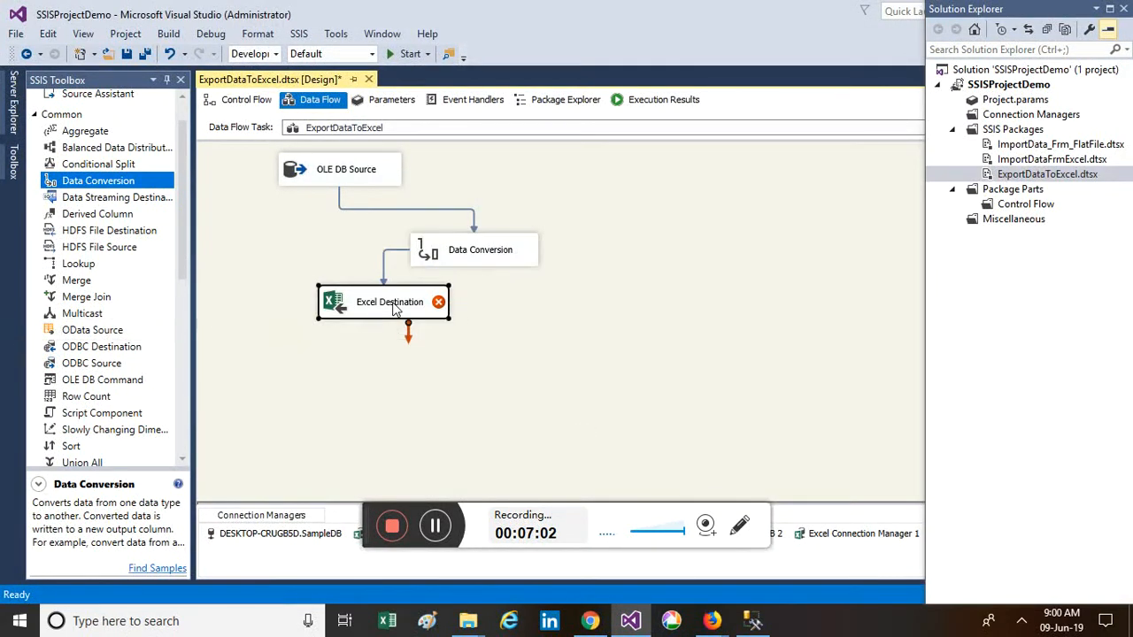
left_click(293, 128)
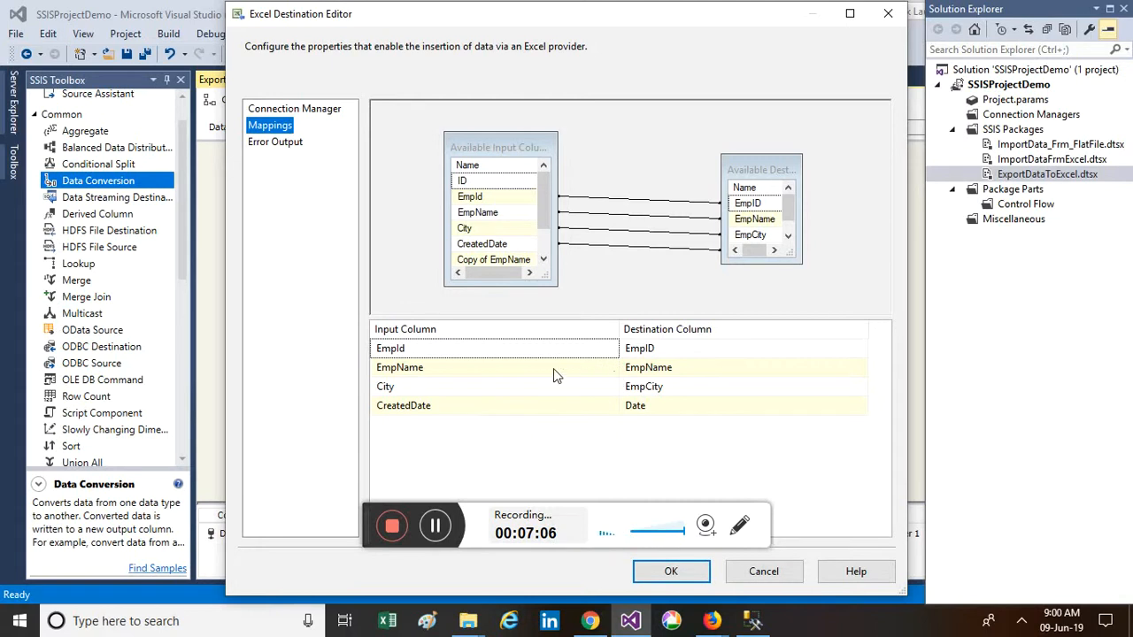
left_click(611, 368)
left_click(610, 367)
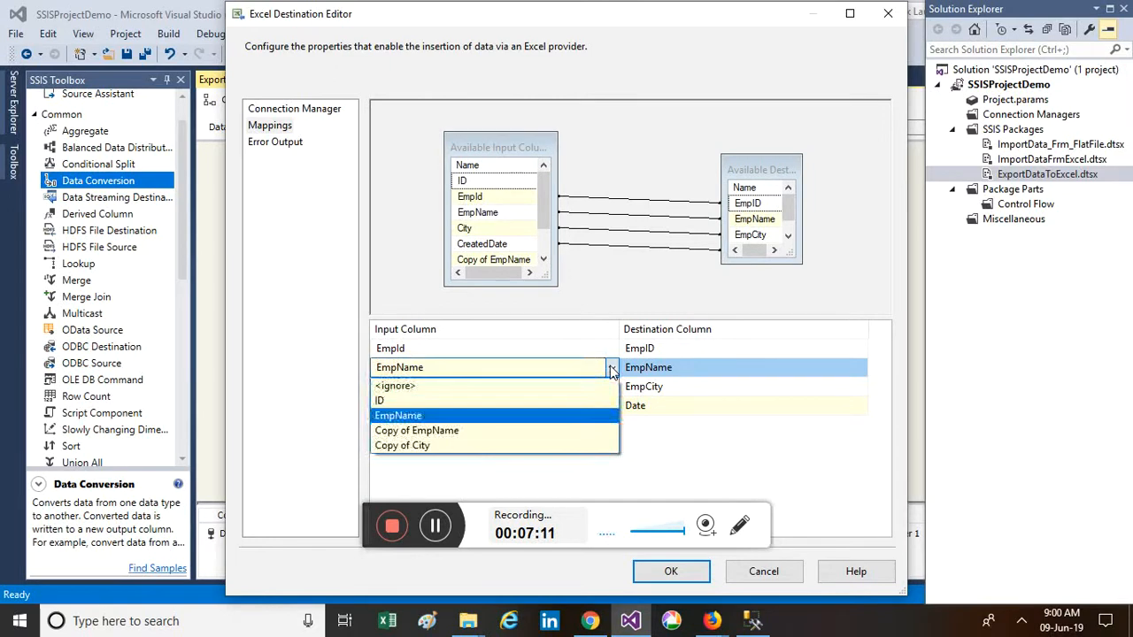
left_click(496, 432)
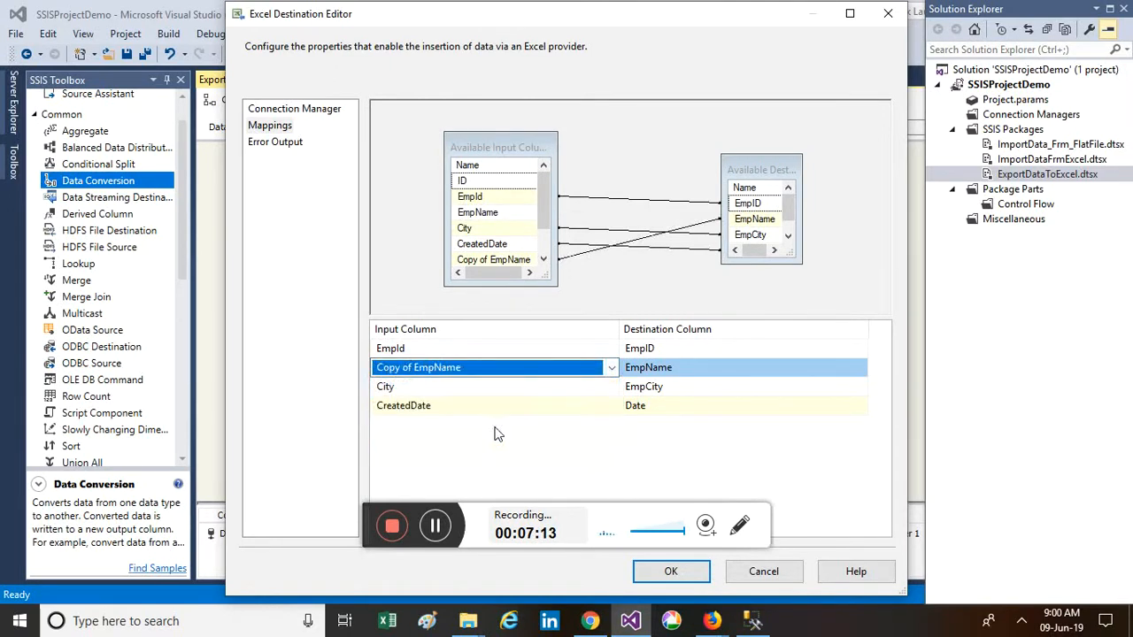
left_click(615, 389)
left_click(611, 388)
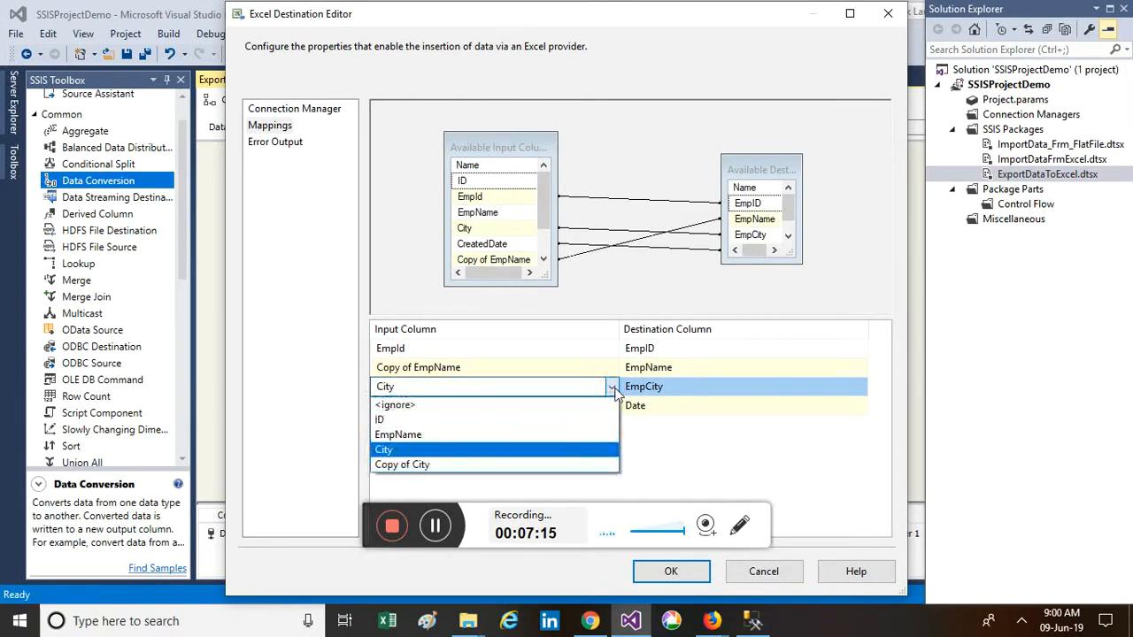
left_click(507, 464)
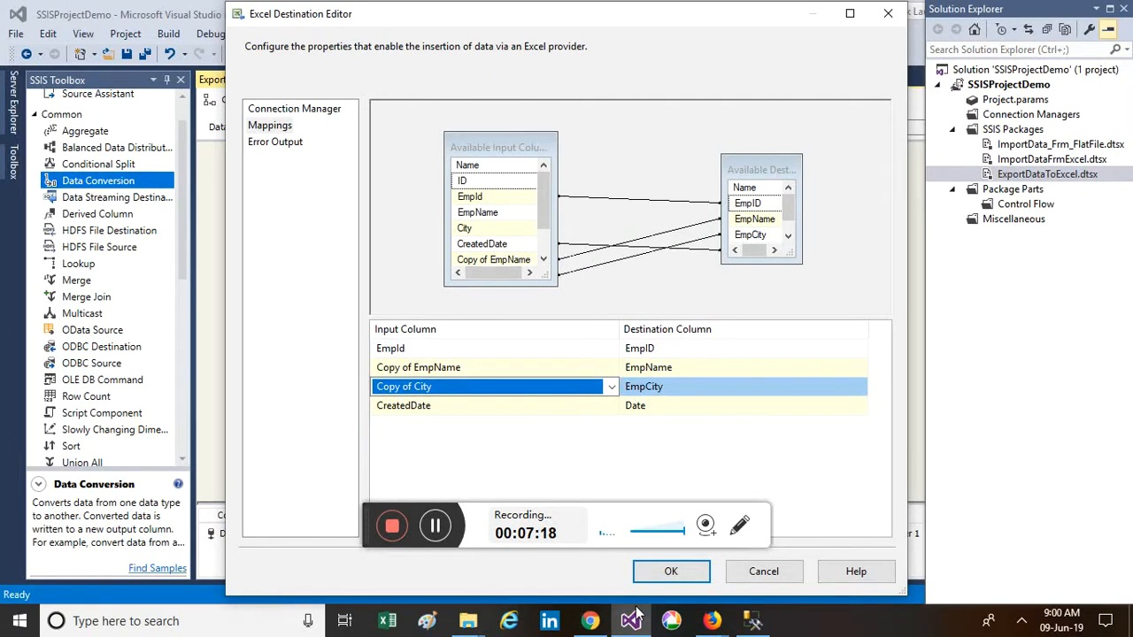
left_click(686, 572)
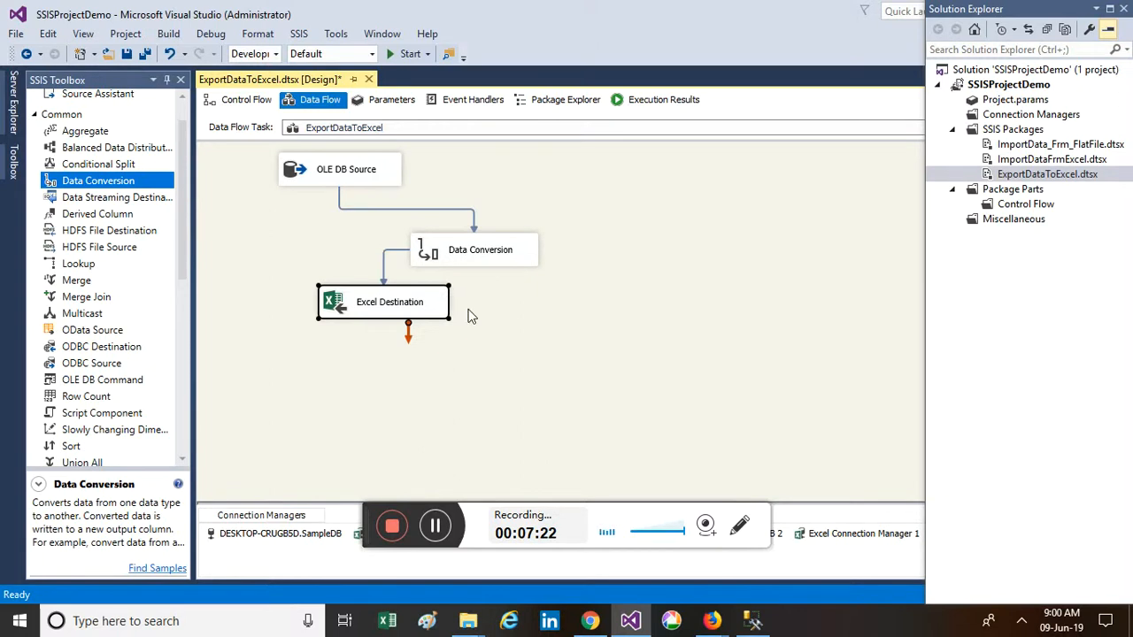
- Save the ExportDataToExcel.dtsx package and execute it
key("ctrl+s")
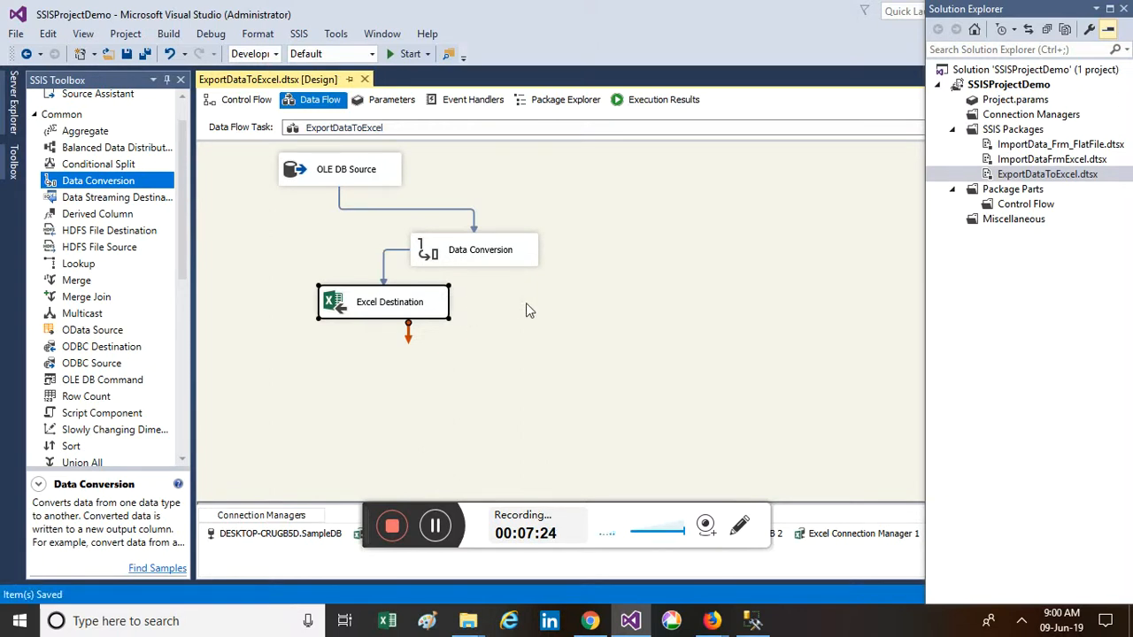
right_click(1049, 175)
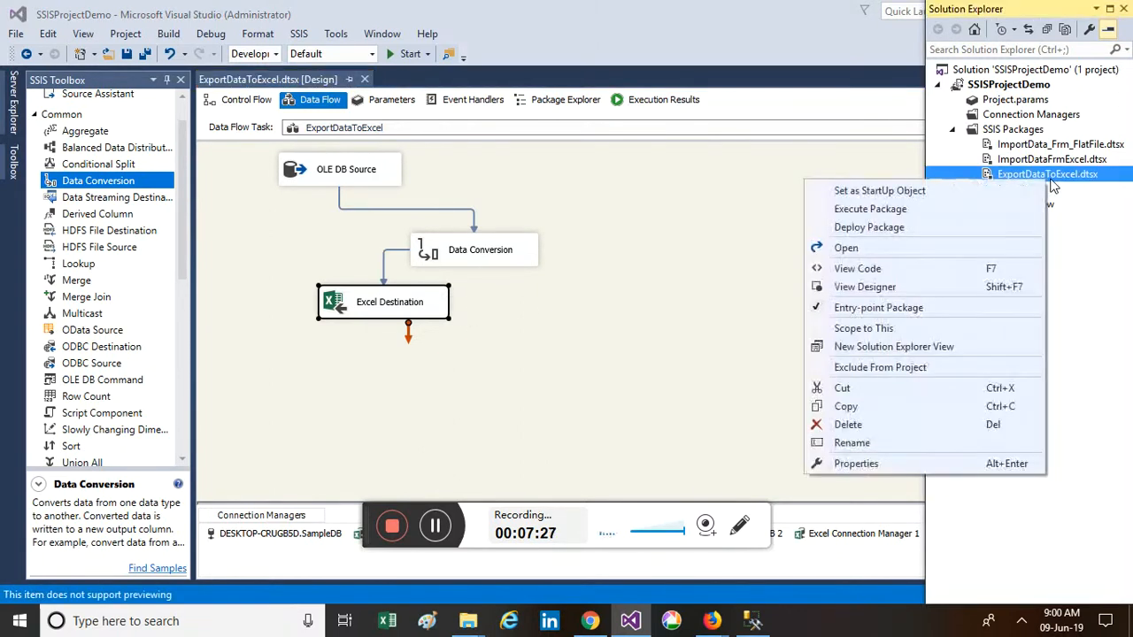
left_click(909, 209)
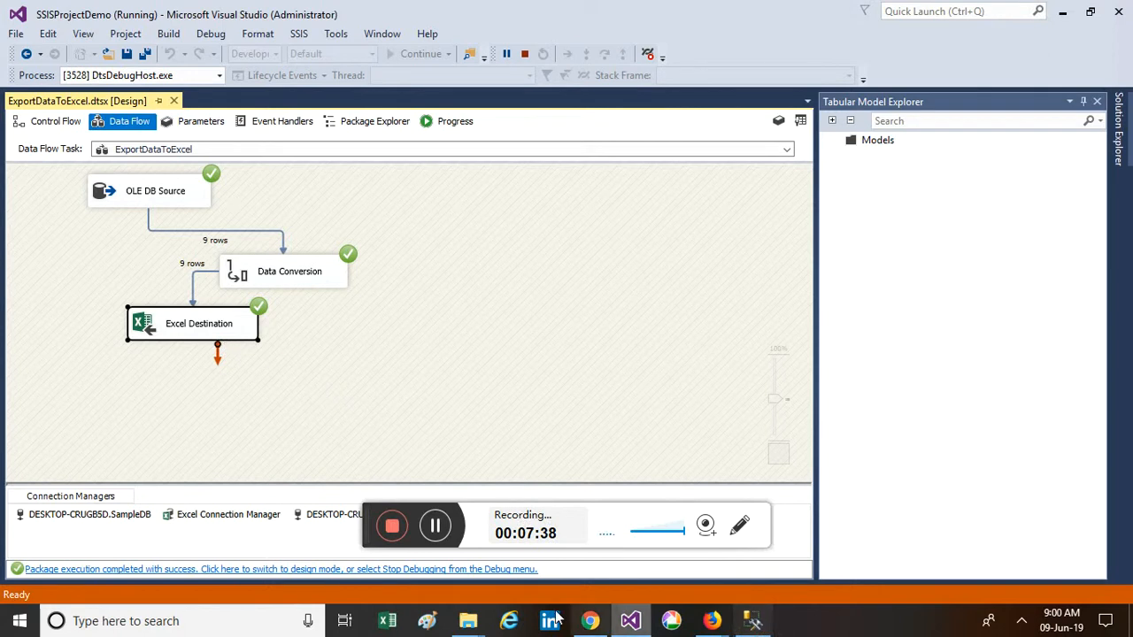
- Compare the rows in EmpData.xlsx's ExportedData sheet with the Emp_Details query results in SQL Server Management Studio
mouse_move(477, 624)
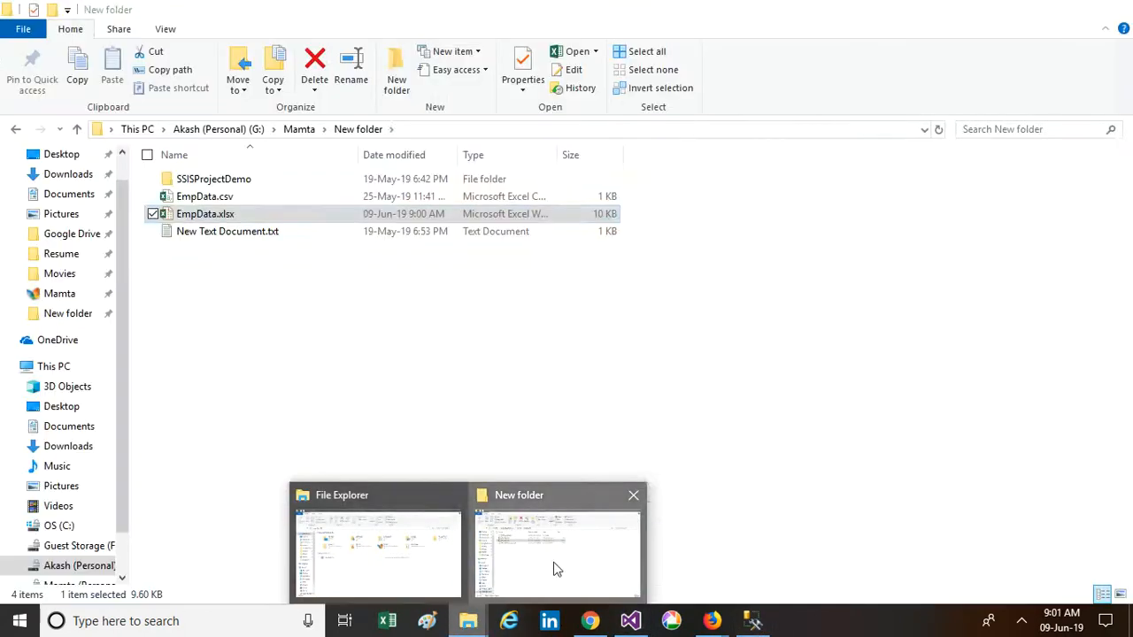
left_click(557, 569)
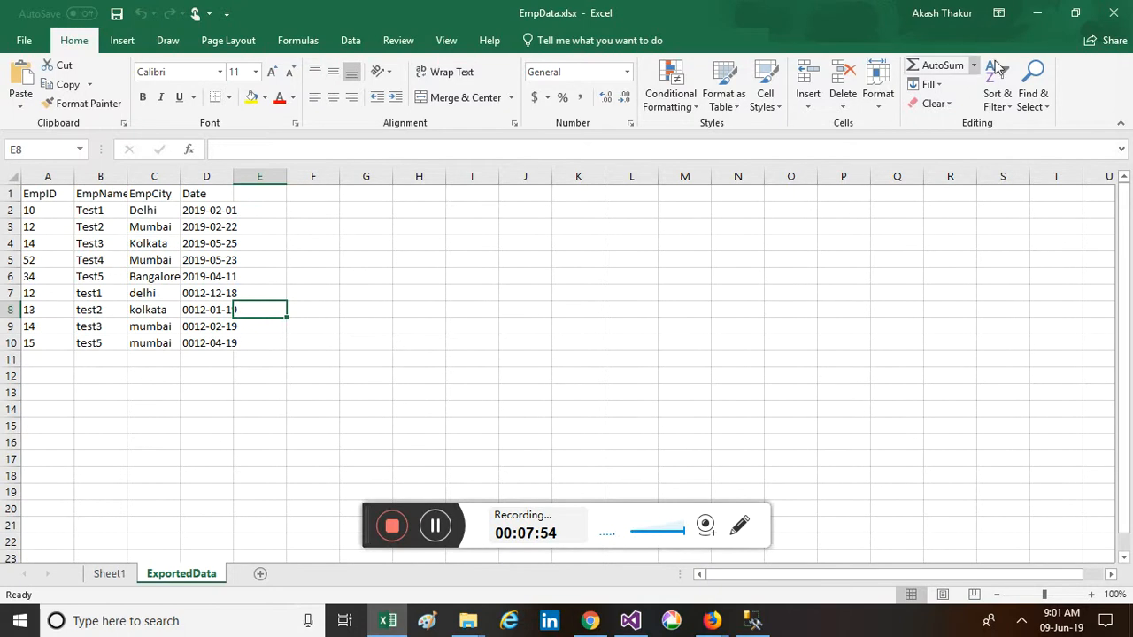
left_click(1111, 14)
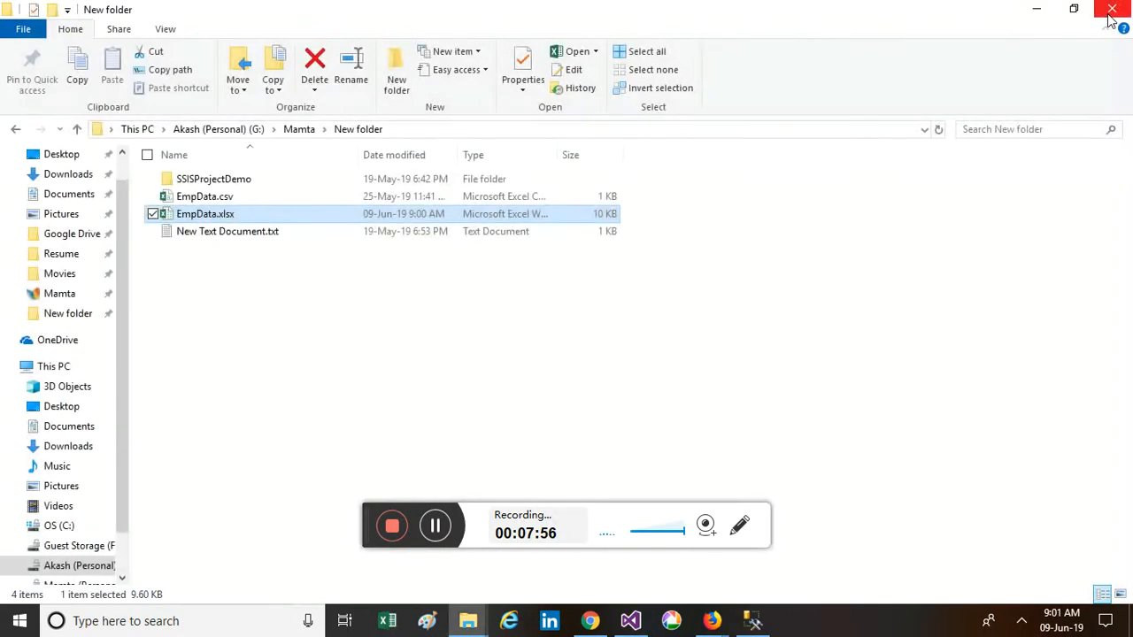
left_click(753, 622)
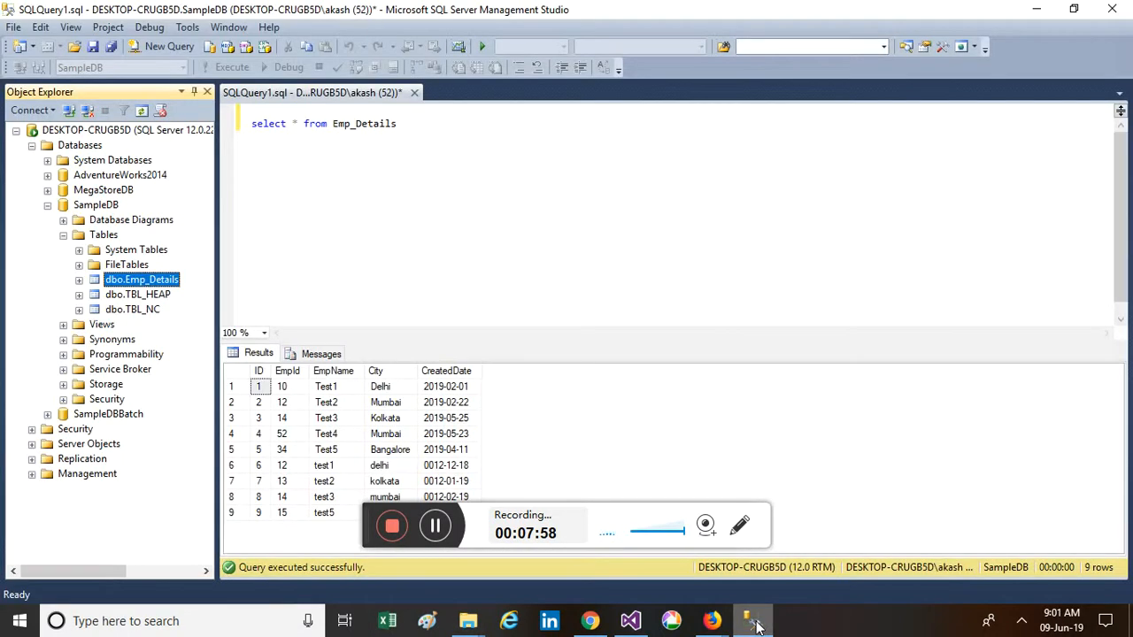
- Return to Visual Studio and stop debugging the package
left_click(634, 623)
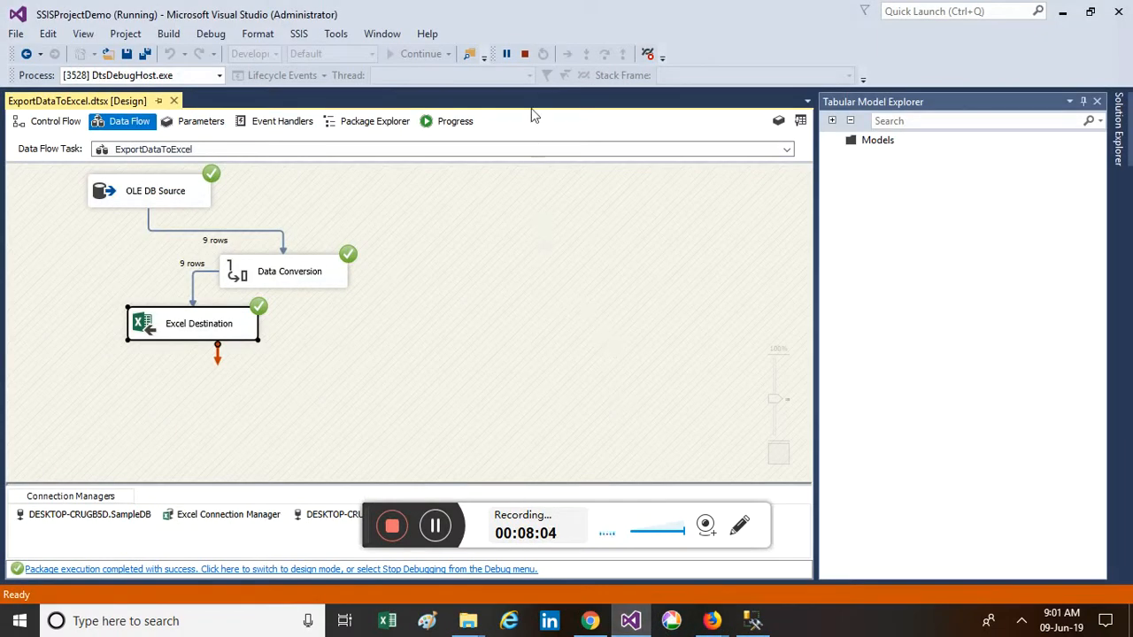
left_click(526, 62)
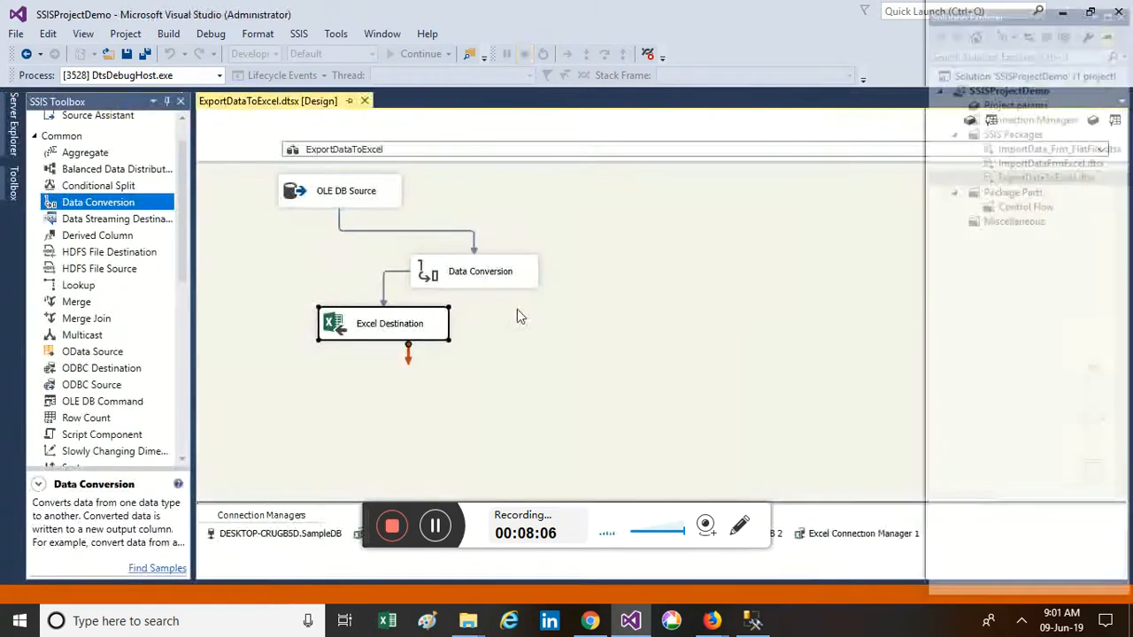